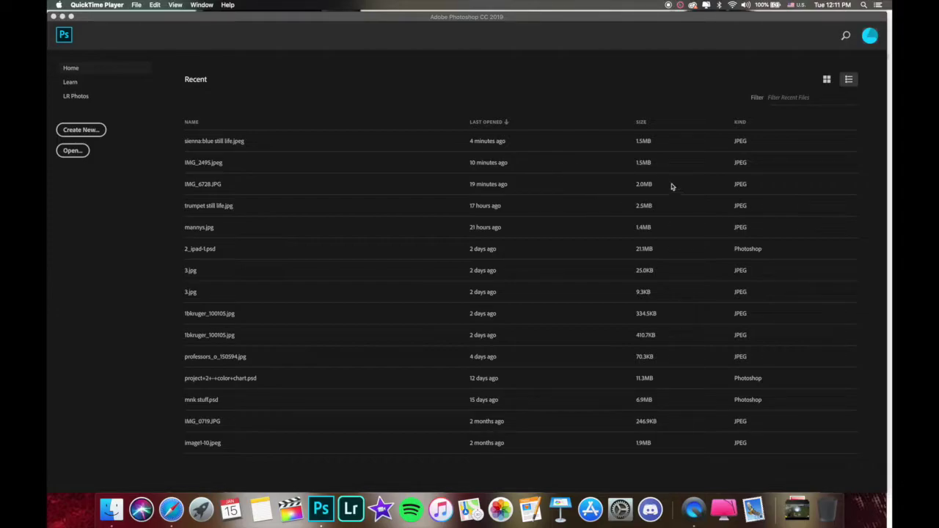
Show the desktop with F11 to reveal the blue still life.jpeg file.
{"action": "key", "text": "F11"}
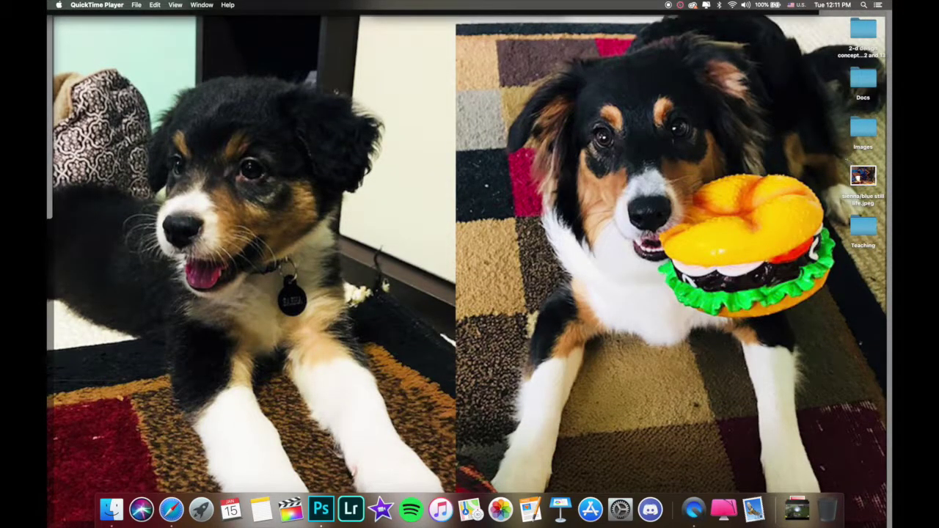
Open blue still life.jpeg from the Photoshop Home screen.
{"action": "key", "text": "F11"}
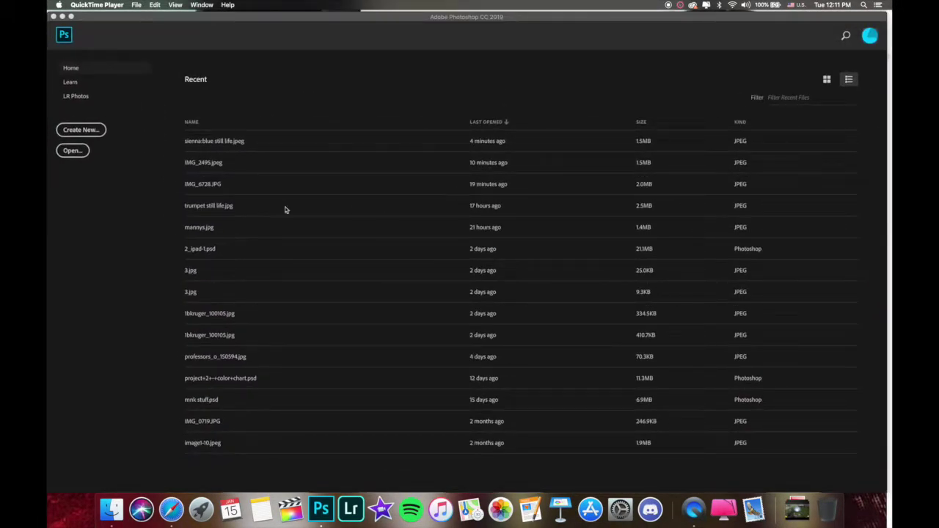
{"action": "left_click", "coordinate": [77, 154]}
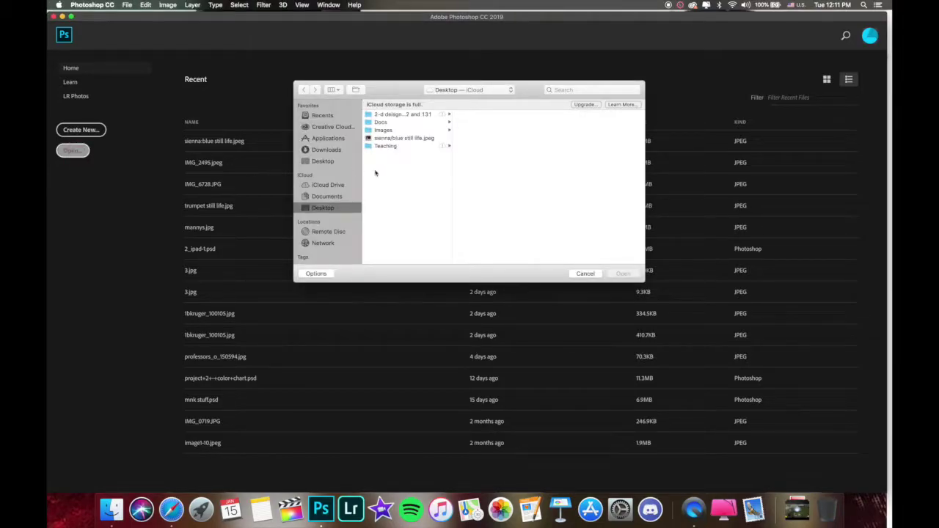
{"action": "left_click", "coordinate": [389, 138]}
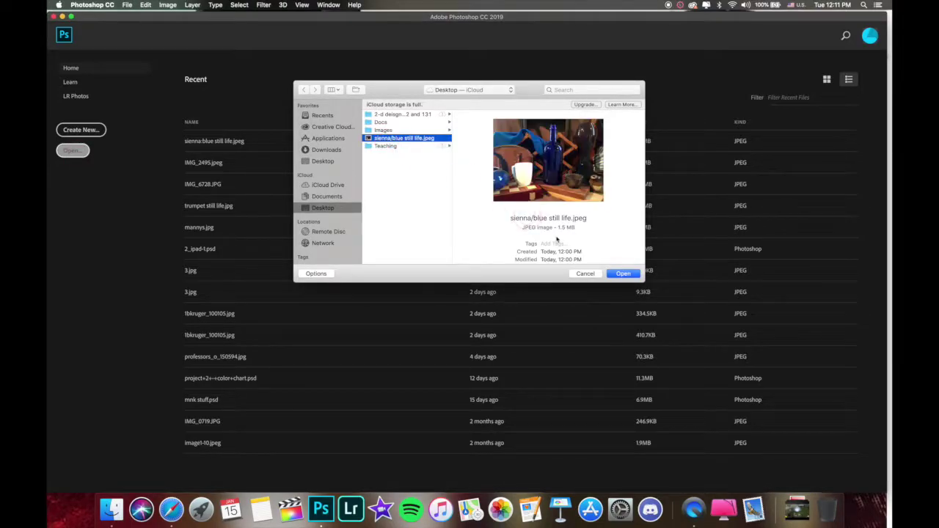
{"action": "left_click", "coordinate": [622, 274]}
Toggle Show Desktop (F11) back and forth between the desktop and Photoshop.
{"action": "key", "text": "F11"}
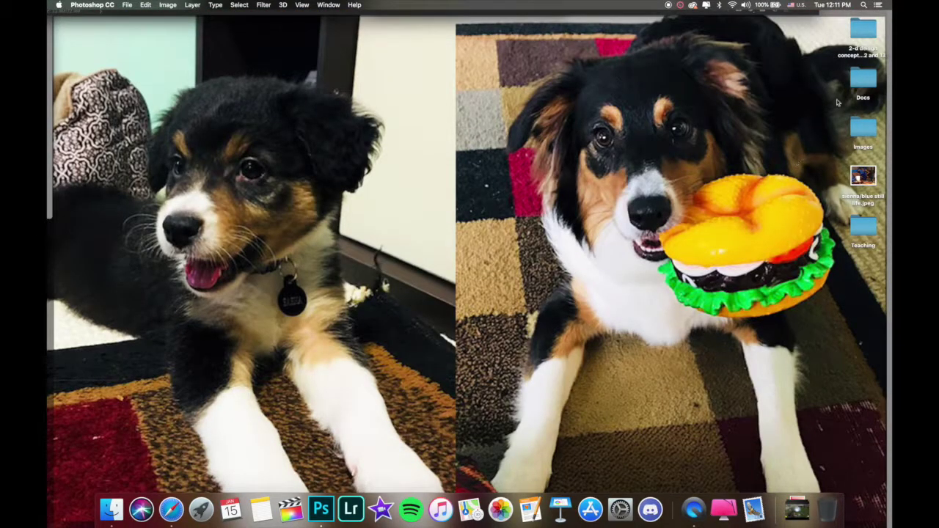
{"action": "key", "text": "F11"}
{"action": "key", "text": "F11"}
{"action": "key", "text": "F11"}
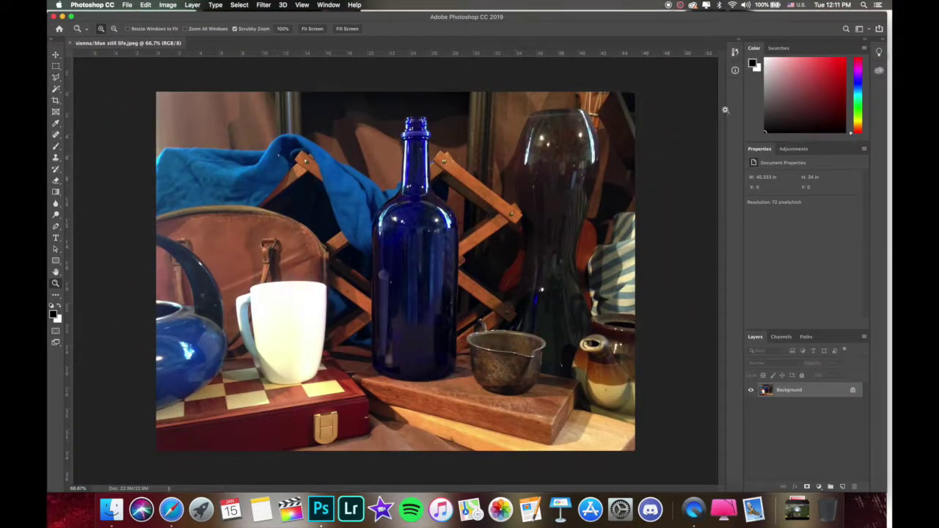
{"action": "key", "text": "F11"}
{"action": "key", "text": "F11"}
{"action": "key", "text": "F11"}
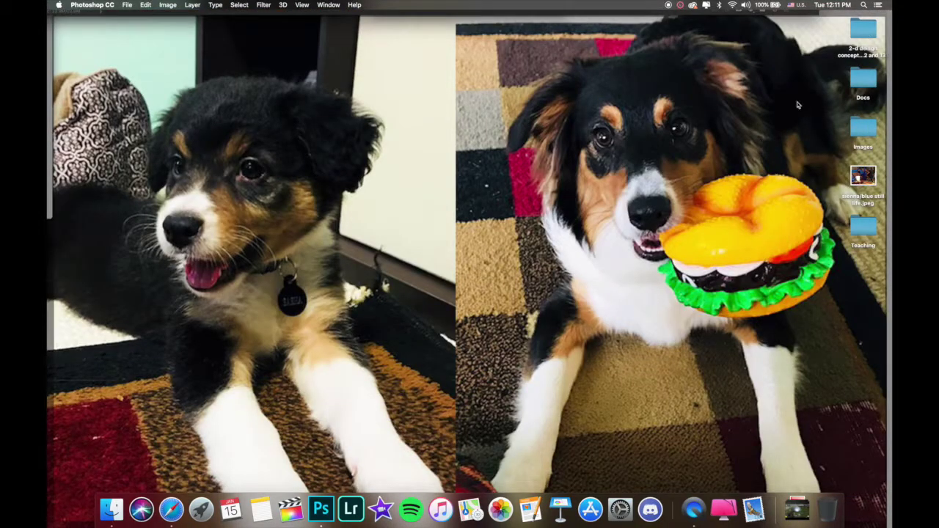
{"action": "key", "text": "F11"}
{"action": "key", "text": "F11"}
{"action": "key", "text": "F11"}
{"action": "key", "text": "F11"}
{"action": "key", "text": "F11"}
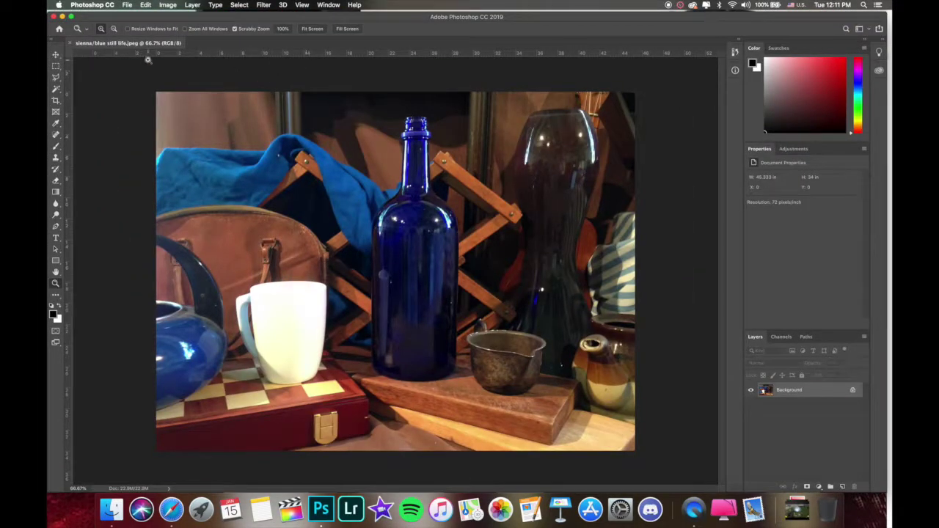
{"action": "left_click", "coordinate": [59, 4]}
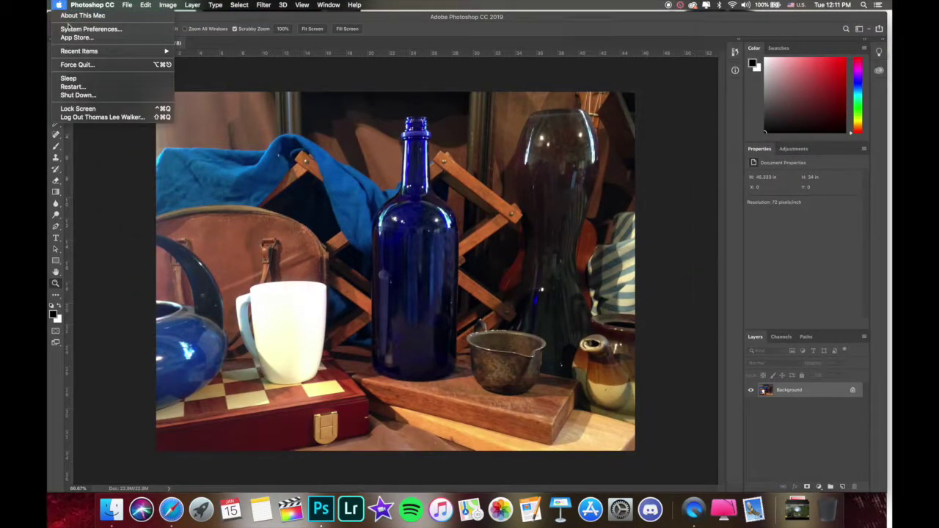
{"action": "left_click", "coordinate": [69, 31]}
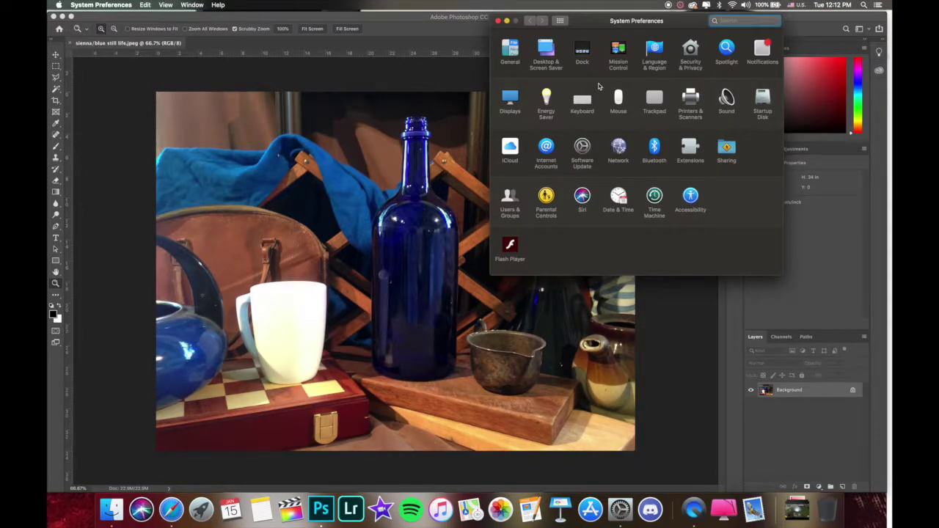
{"action": "left_click", "coordinate": [617, 51]}
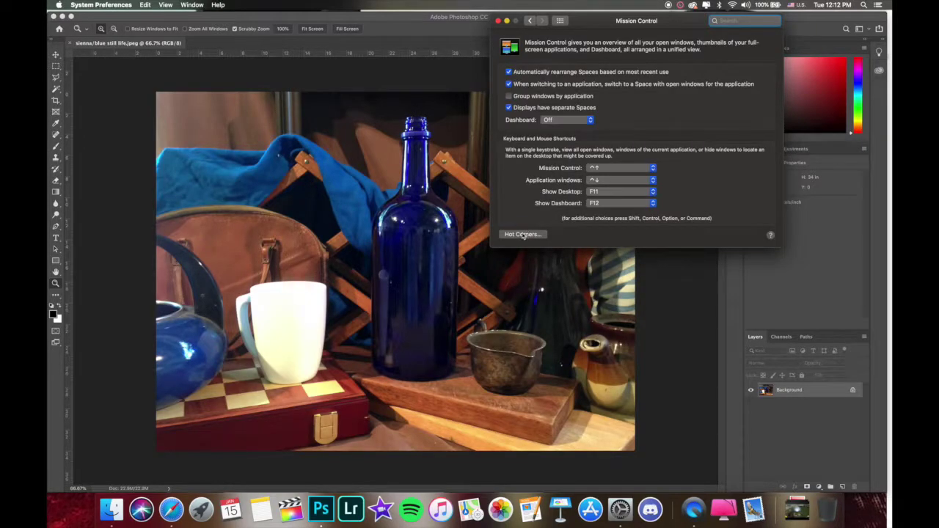
{"action": "left_click", "coordinate": [523, 235]}
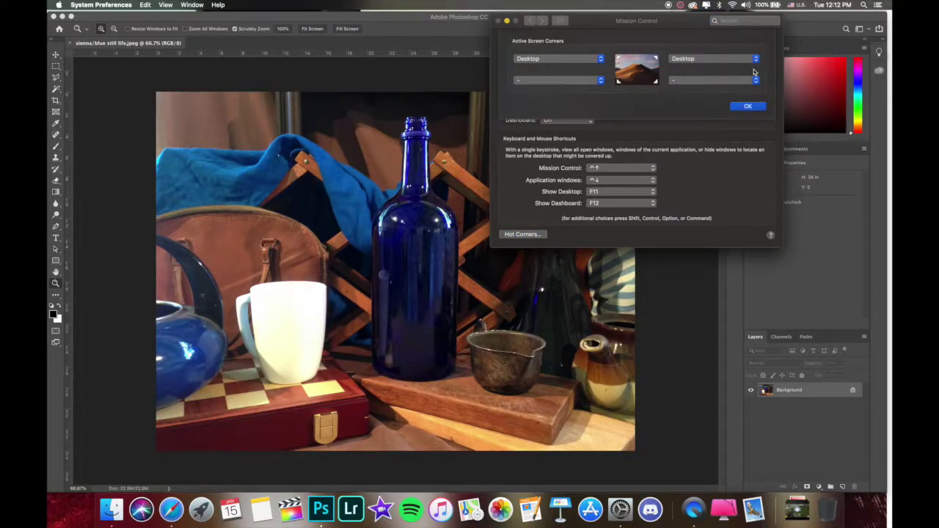
{"action": "left_click", "coordinate": [756, 59]}
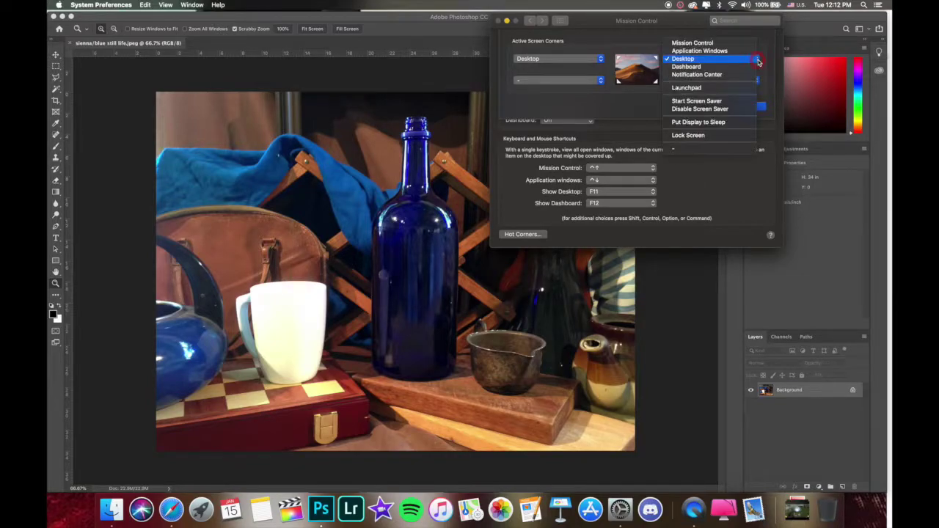
{"action": "left_click", "coordinate": [708, 60]}
{"action": "left_click", "coordinate": [746, 108]}
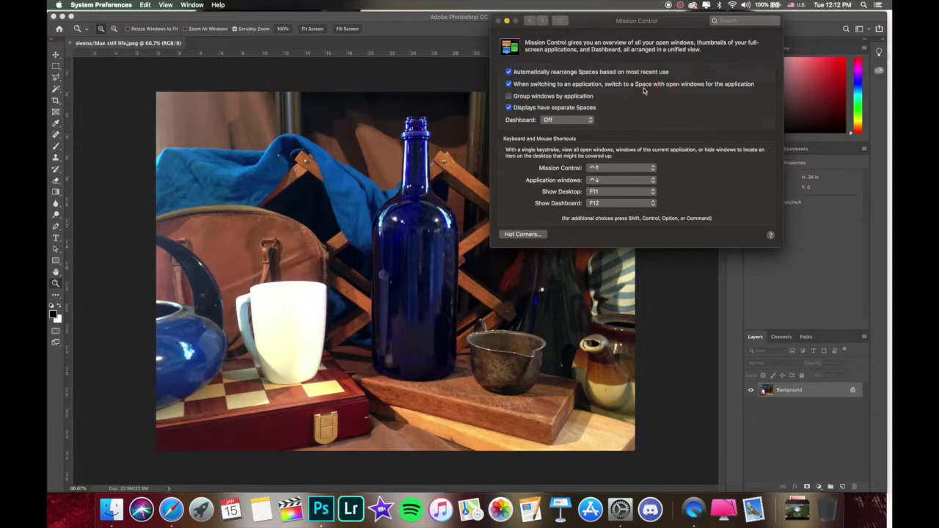
{"action": "left_click", "coordinate": [498, 22]}
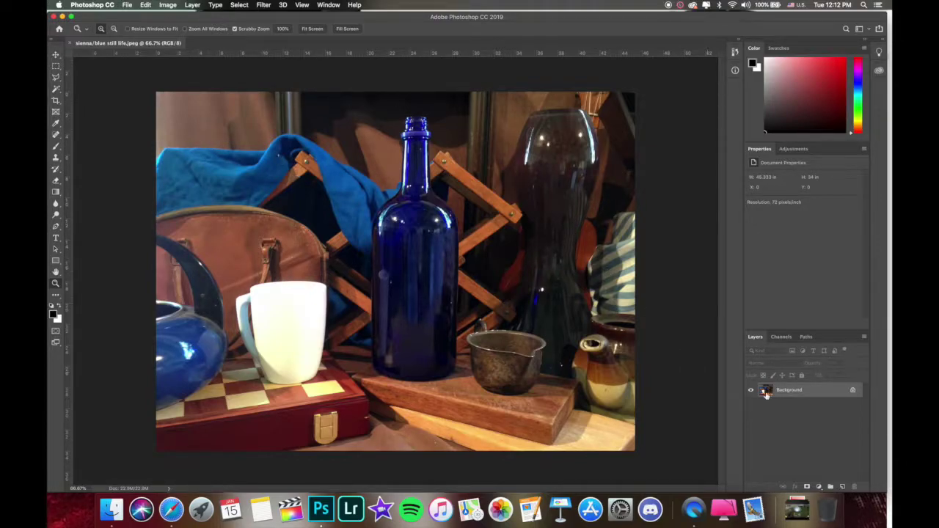
Unlock the Background into Layer 0, test-move it with the Move tool, and undo the move.
{"action": "left_click", "coordinate": [852, 392]}
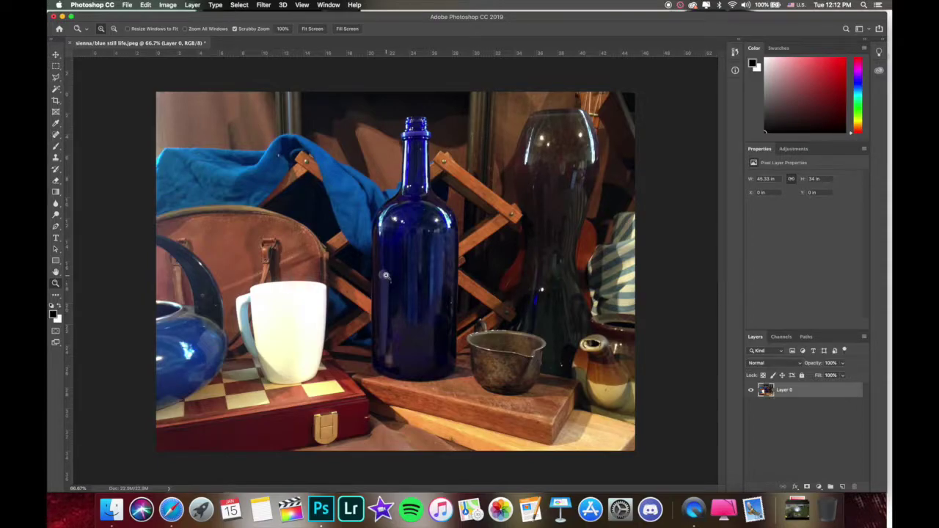
{"action": "key", "text": "v"}
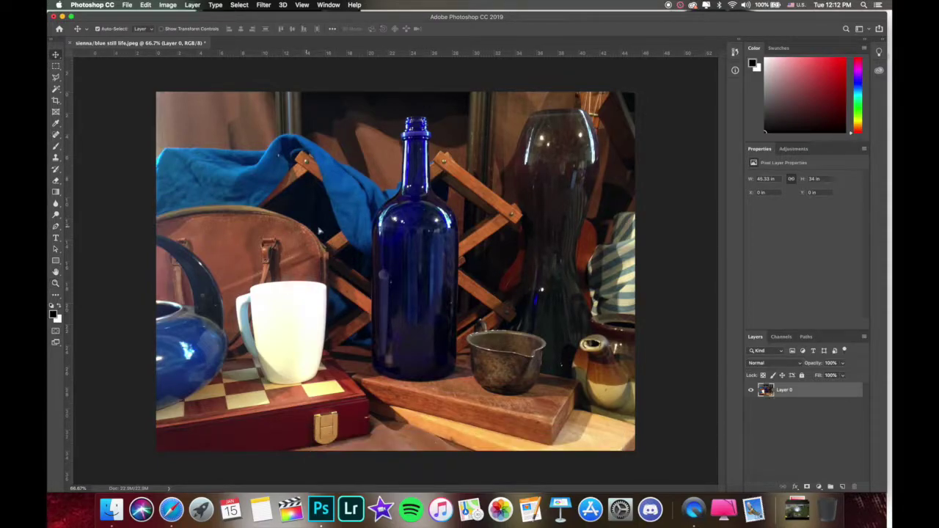
{"action": "left_click_drag", "start_coordinate": [319, 229], "coordinate": [308, 212]}
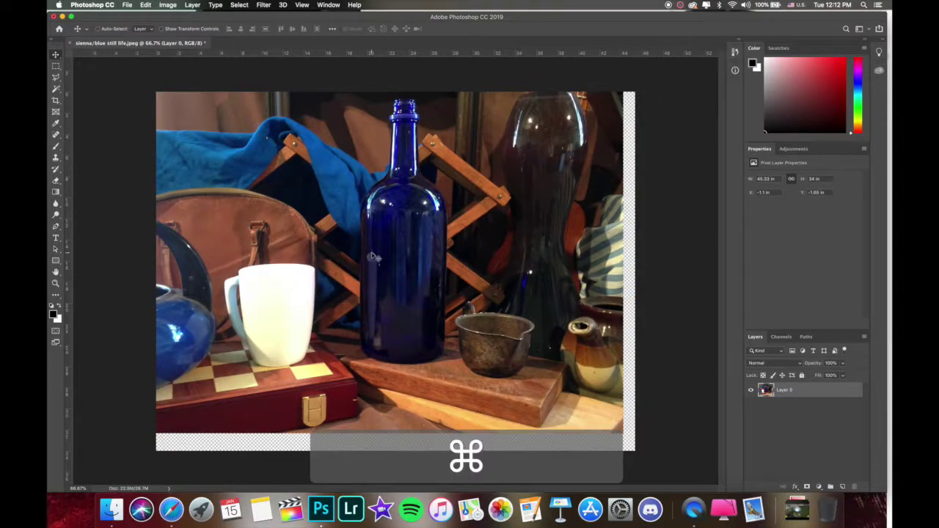
{"action": "key", "text": "super+z"}
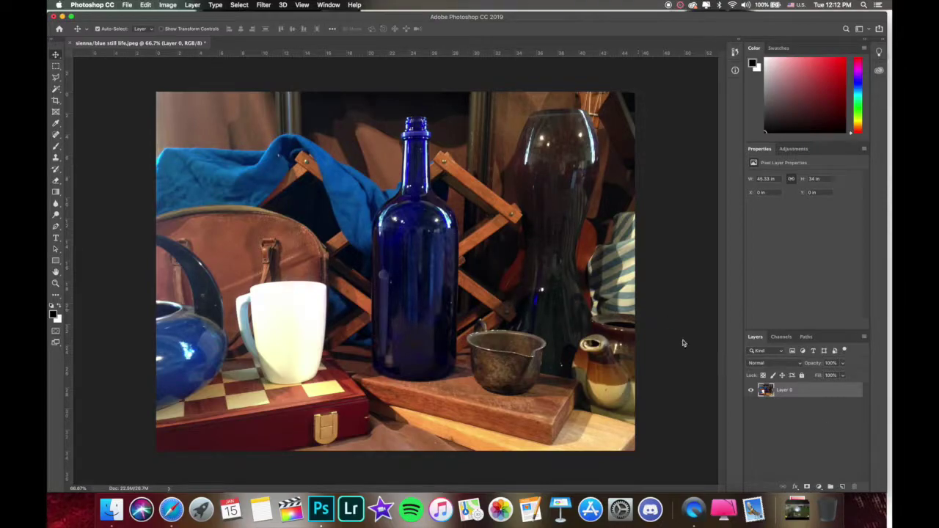
Glance at the Image menu, show the Adjustments panel, and open the new adjustment layer list.
{"action": "left_click", "coordinate": [168, 6]}
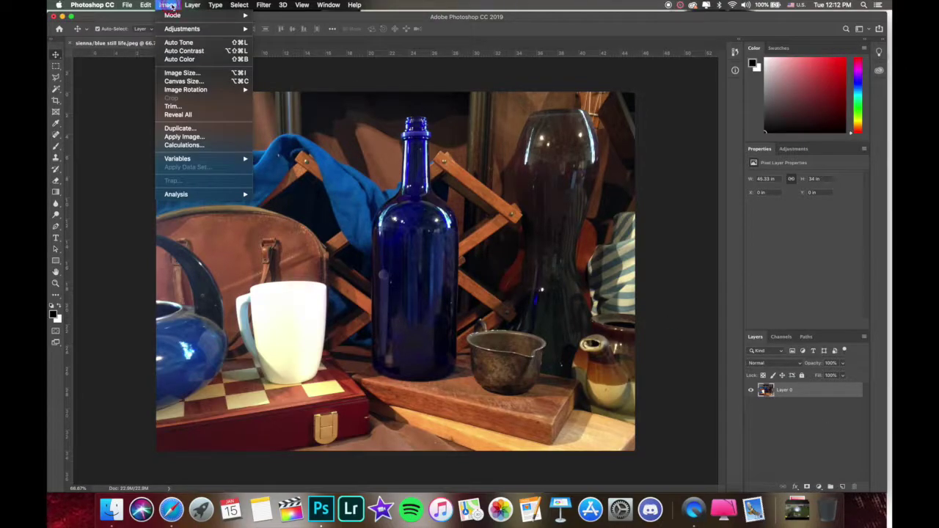
{"action": "left_click", "coordinate": [824, 300]}
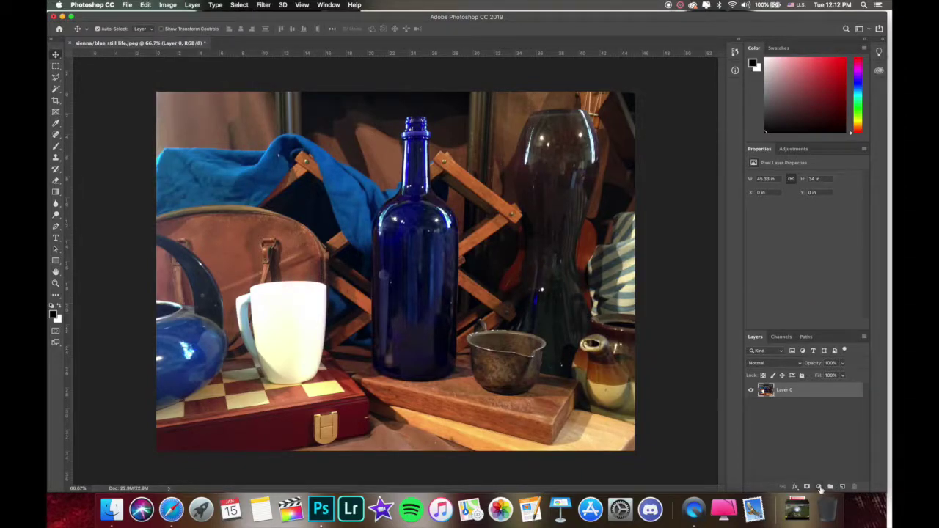
{"action": "left_click", "coordinate": [793, 149]}
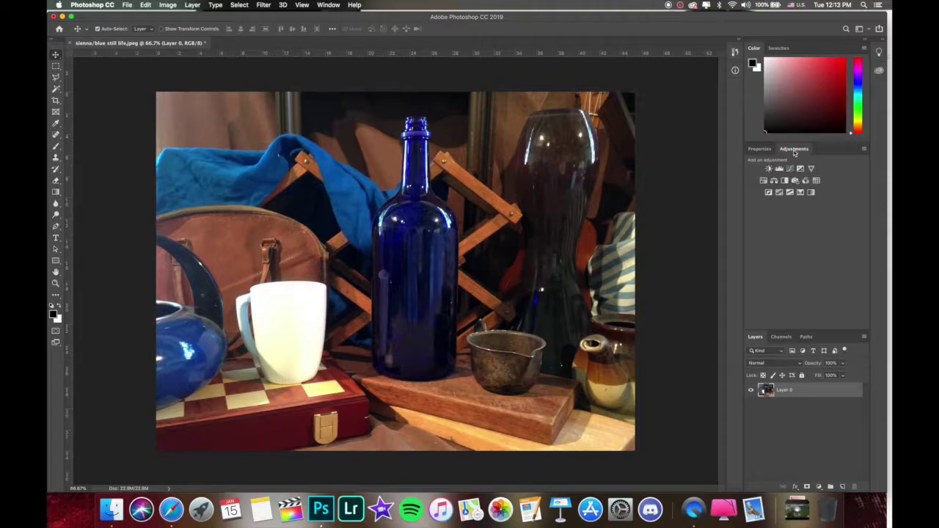
{"action": "left_click", "coordinate": [819, 487]}
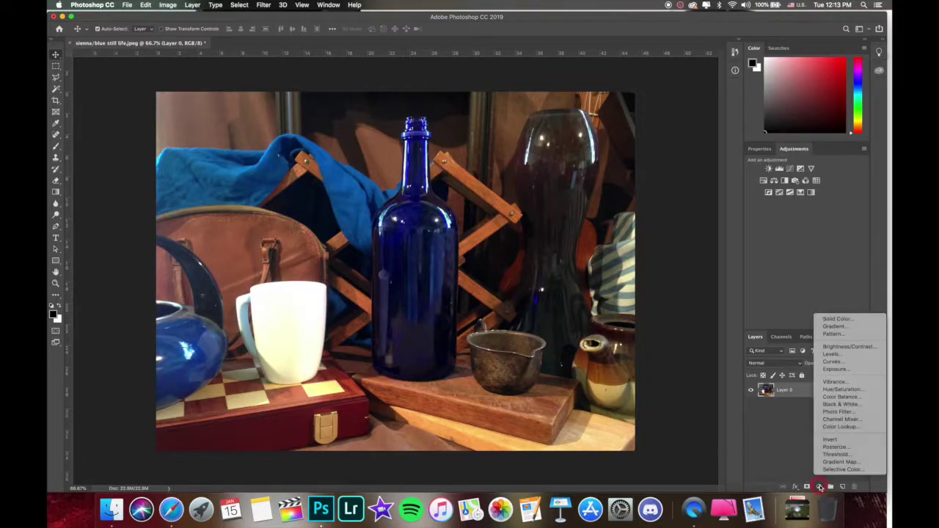
Add a Brightness/Contrast adjustment layer set to brightness 28 and contrast 3.
{"action": "left_click", "coordinate": [839, 348]}
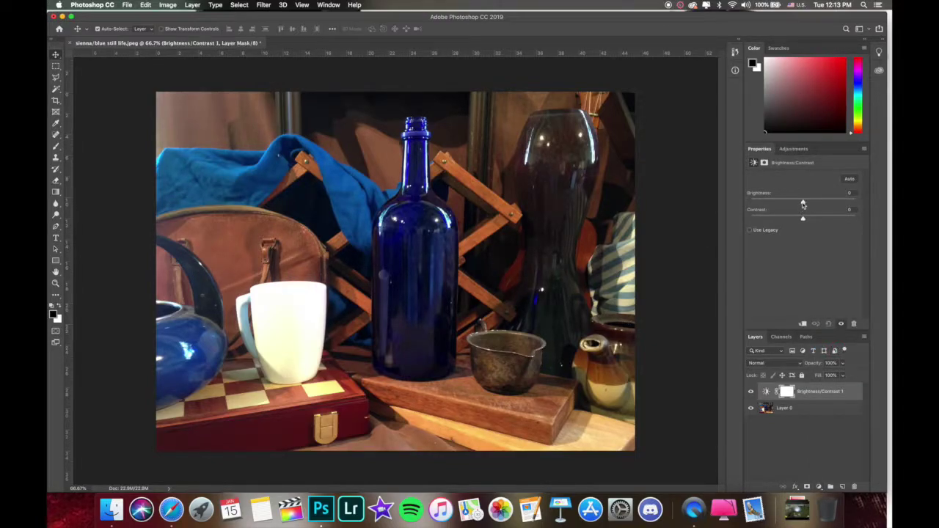
{"action": "mouse_move", "coordinate": [804, 202]}
{"action": "left_mouse_down"}
{"action": "mouse_move", "coordinate": [827, 204]}
{"action": "mouse_move", "coordinate": [777, 204]}
{"action": "mouse_move", "coordinate": [817, 204]}
{"action": "mouse_move", "coordinate": [801, 222]}
{"action": "mouse_move", "coordinate": [783, 222]}
{"action": "mouse_move", "coordinate": [826, 218]}
{"action": "mouse_move", "coordinate": [802, 204]}
{"action": "mouse_move", "coordinate": [830, 221]}
{"action": "mouse_move", "coordinate": [803, 204]}
{"action": "mouse_move", "coordinate": [816, 206]}
{"action": "left_mouse_up"}
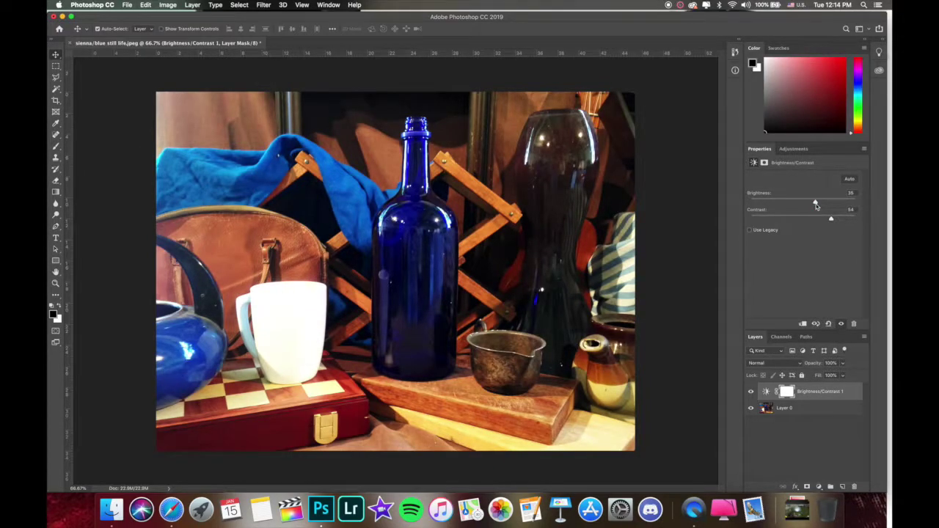
{"action": "left_click_drag", "start_coordinate": [814, 204], "coordinate": [805, 222]}
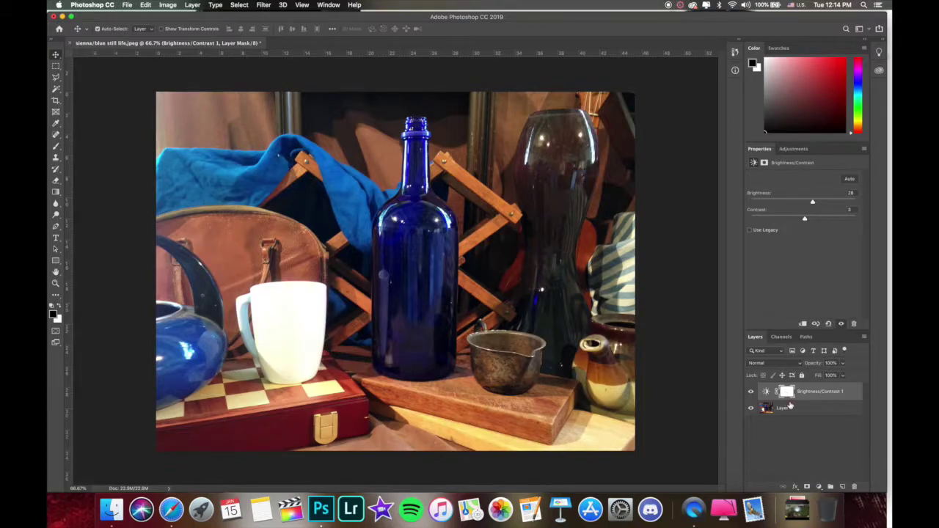
Delete the Brightness/Contrast 1 layer and add a Levels adjustment layer instead.
{"action": "left_click", "coordinate": [795, 396]}
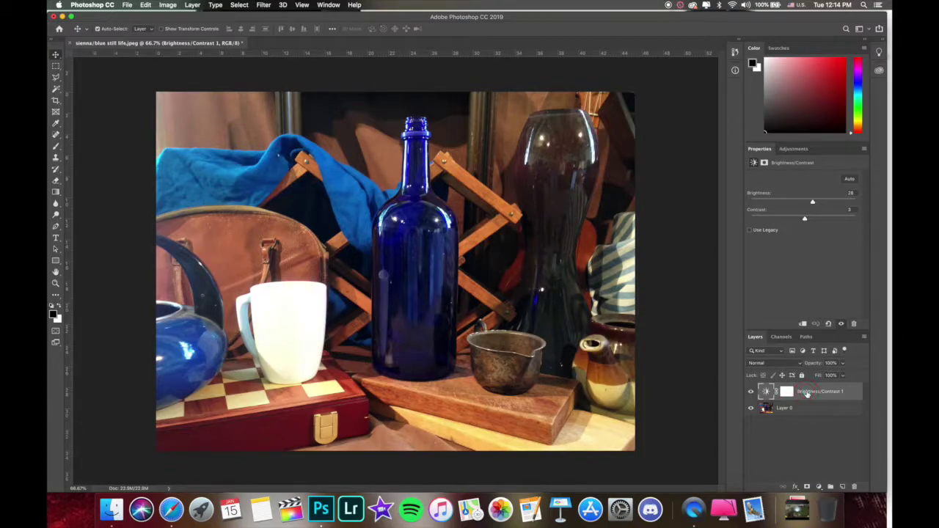
{"action": "key", "text": "BackSpace"}
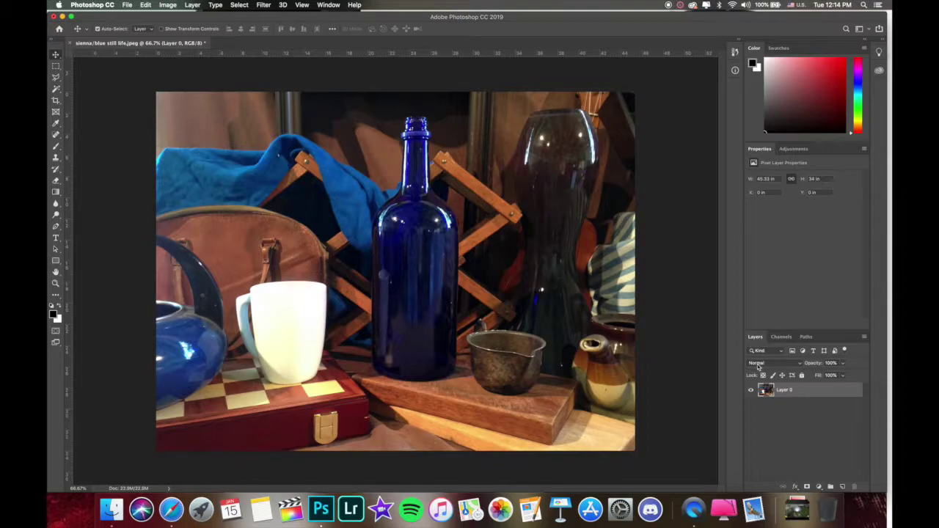
{"action": "left_click", "coordinate": [818, 487]}
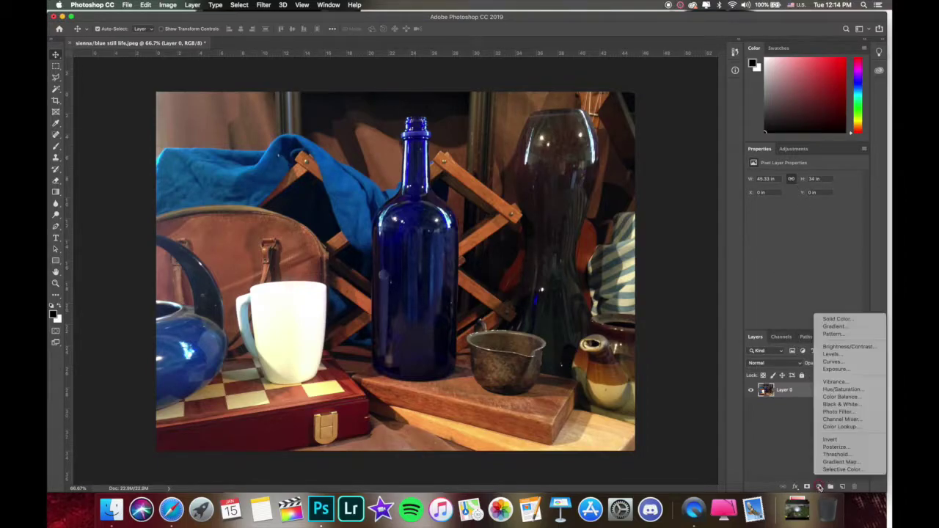
{"action": "left_click", "coordinate": [835, 355]}
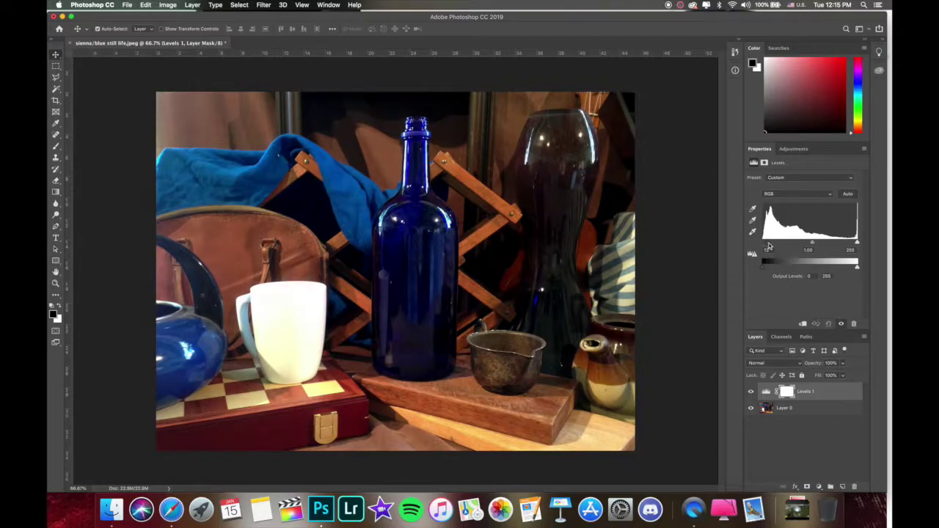
Adjust the Levels input black, white and midtone sliders to add contrast and brighten the photo.
{"action": "left_click_drag", "start_coordinate": [766, 243], "coordinate": [769, 243]}
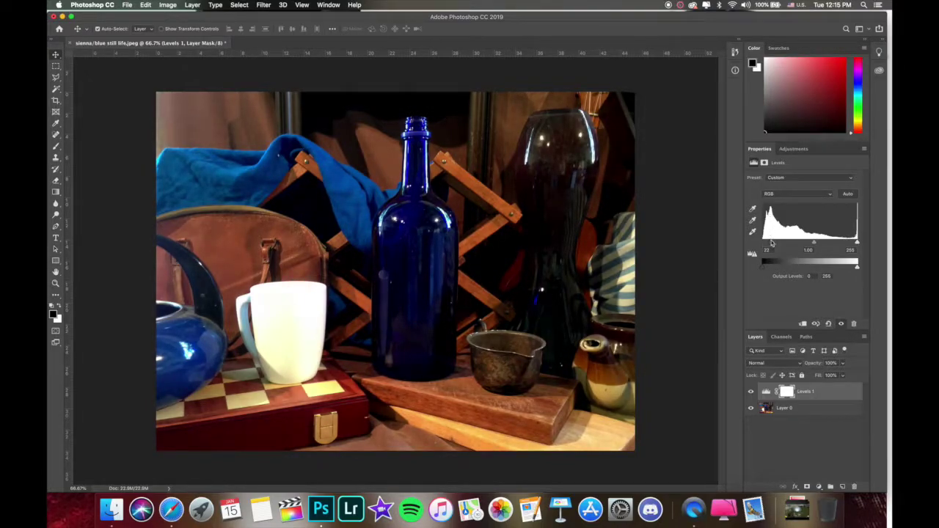
{"action": "left_click_drag", "start_coordinate": [772, 243], "coordinate": [773, 244]}
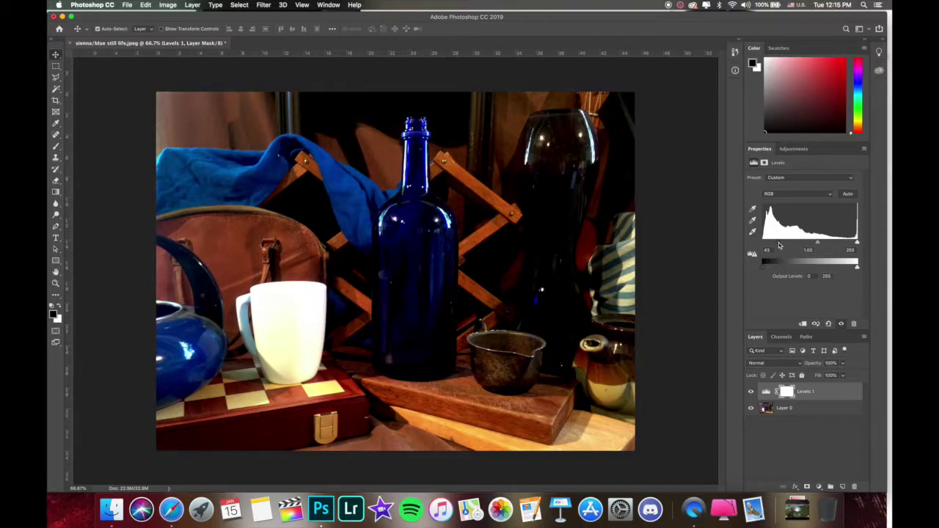
{"action": "left_click_drag", "start_coordinate": [779, 243], "coordinate": [761, 246]}
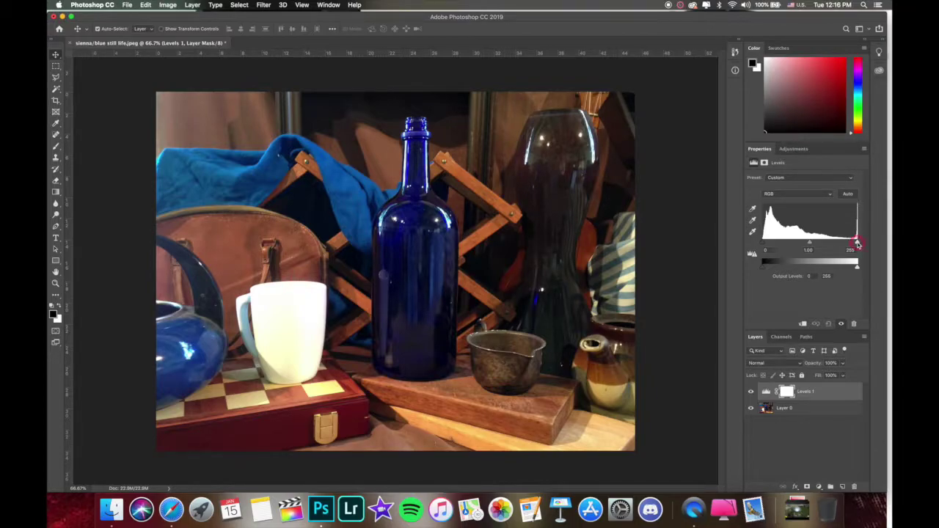
{"action": "mouse_move", "coordinate": [857, 243]}
{"action": "left_mouse_down"}
{"action": "mouse_move", "coordinate": [827, 245]}
{"action": "mouse_move", "coordinate": [857, 243]}
{"action": "left_mouse_up"}
{"action": "mouse_move", "coordinate": [806, 247]}
{"action": "left_mouse_down"}
{"action": "mouse_move", "coordinate": [795, 245]}
{"action": "mouse_move", "coordinate": [825, 247]}
{"action": "mouse_move", "coordinate": [808, 248]}
{"action": "left_mouse_up"}
Try output levels 26 and 230, restore them to 0–255, then delete the Levels layer.
{"action": "left_click_drag", "start_coordinate": [765, 271], "coordinate": [773, 271]}
{"action": "left_click_drag", "start_coordinate": [856, 268], "coordinate": [848, 268]}
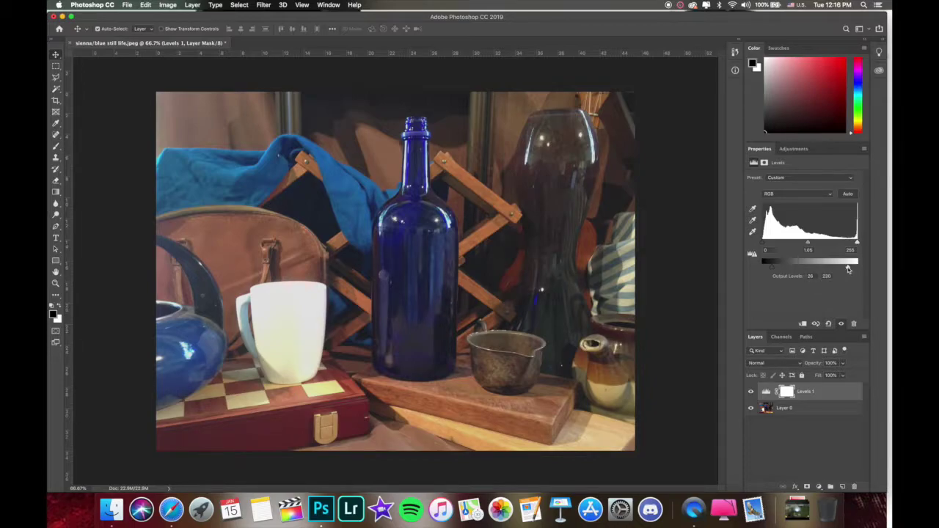
{"action": "left_click_drag", "start_coordinate": [848, 269], "coordinate": [860, 270]}
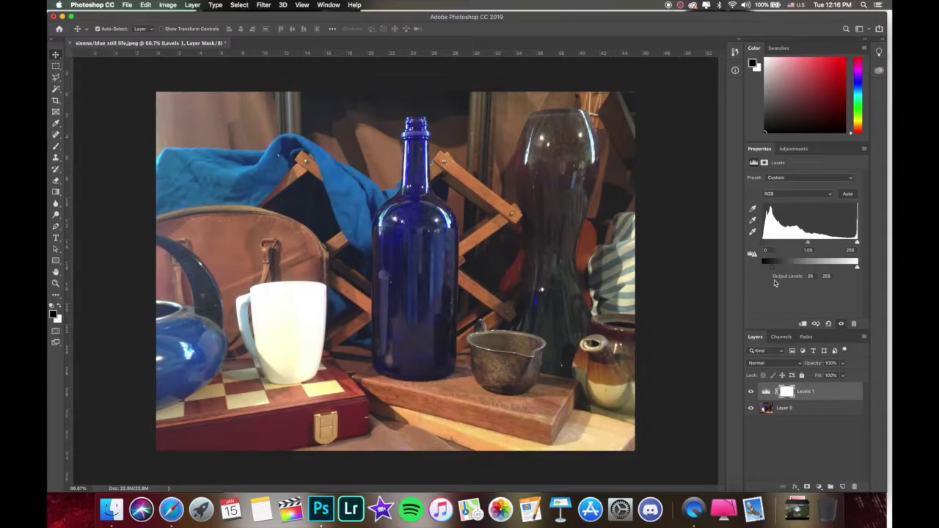
{"action": "left_click_drag", "start_coordinate": [771, 272], "coordinate": [762, 271]}
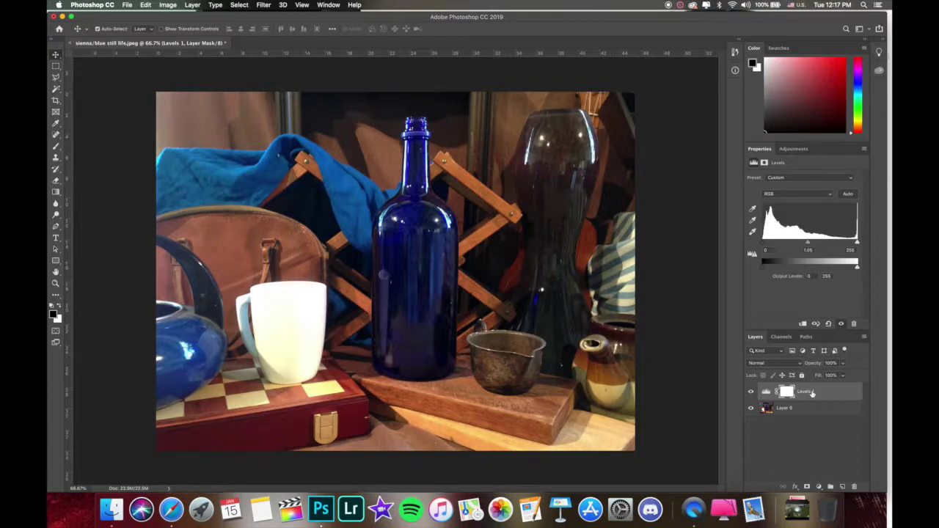
{"action": "key", "text": "BackSpace"}
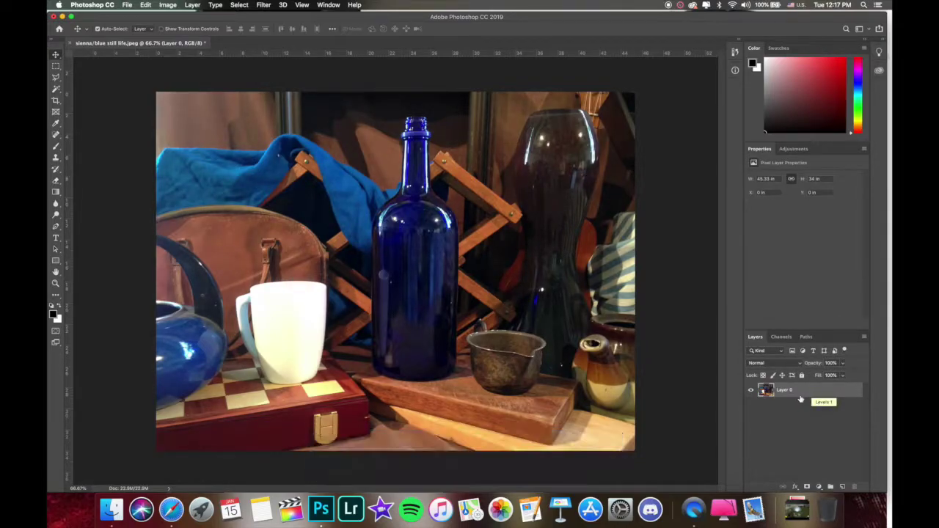
Add a Curves adjustment layer with a raised upper point and a lowered shadow point.
{"action": "left_click", "coordinate": [820, 487]}
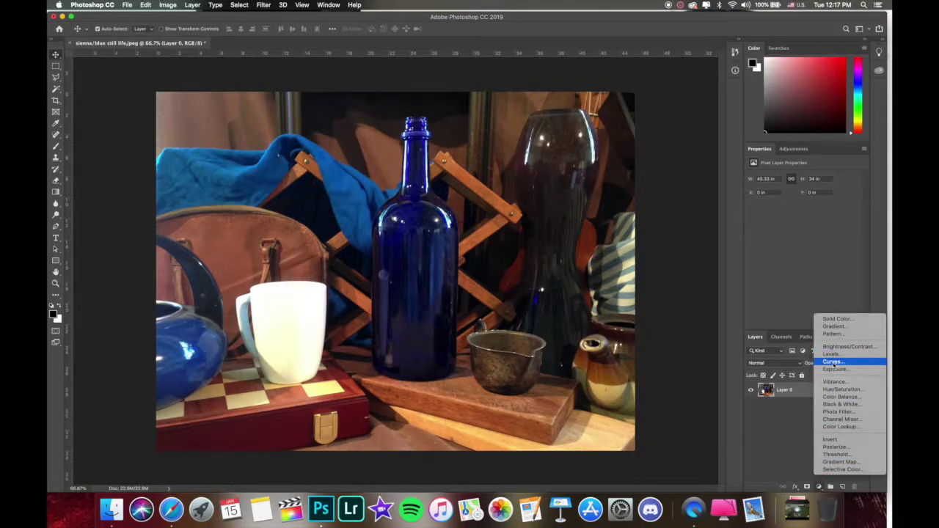
{"action": "left_click", "coordinate": [831, 361]}
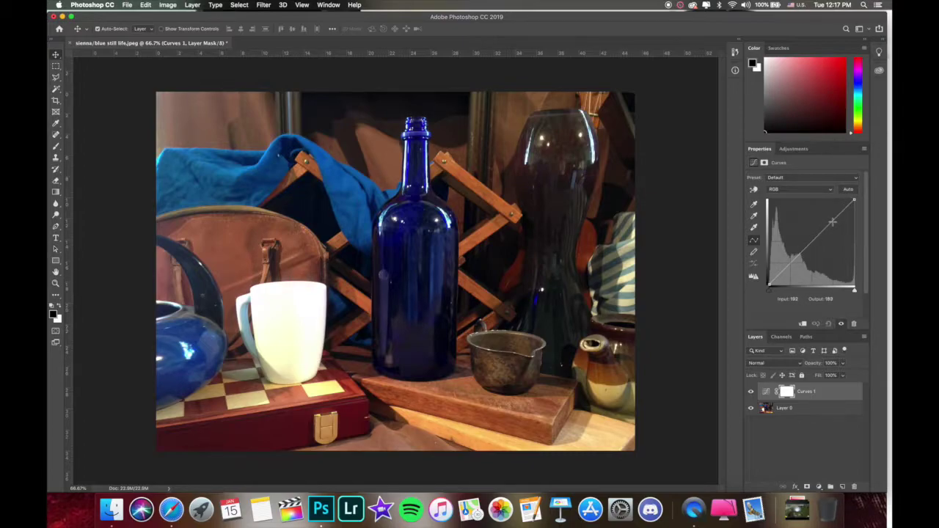
{"action": "left_click", "coordinate": [829, 223]}
{"action": "left_click_drag", "start_coordinate": [829, 224], "coordinate": [827, 218]}
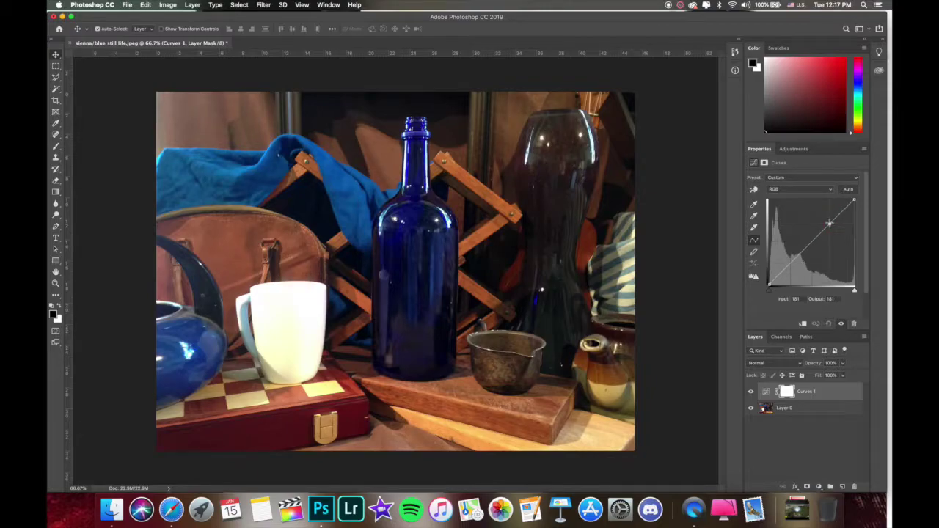
{"action": "left_click", "coordinate": [792, 258]}
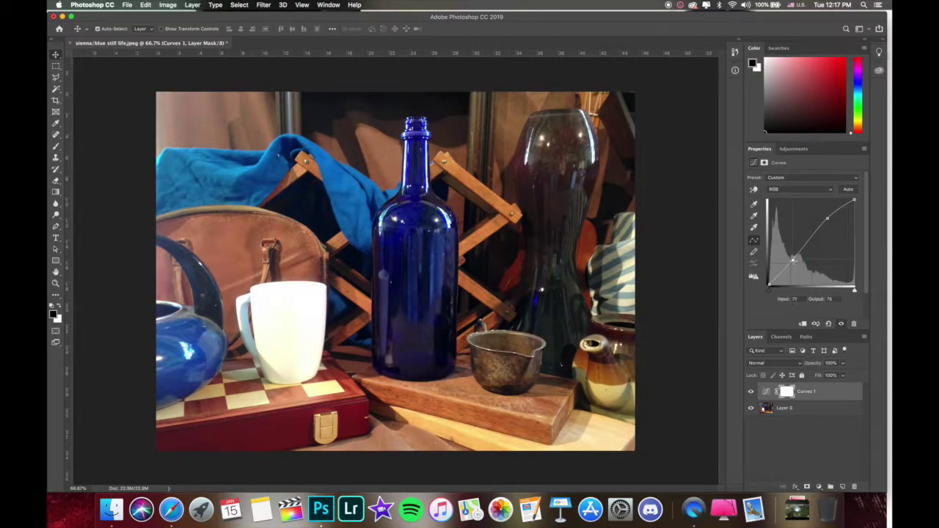
{"action": "left_click_drag", "start_coordinate": [792, 258], "coordinate": [796, 265]}
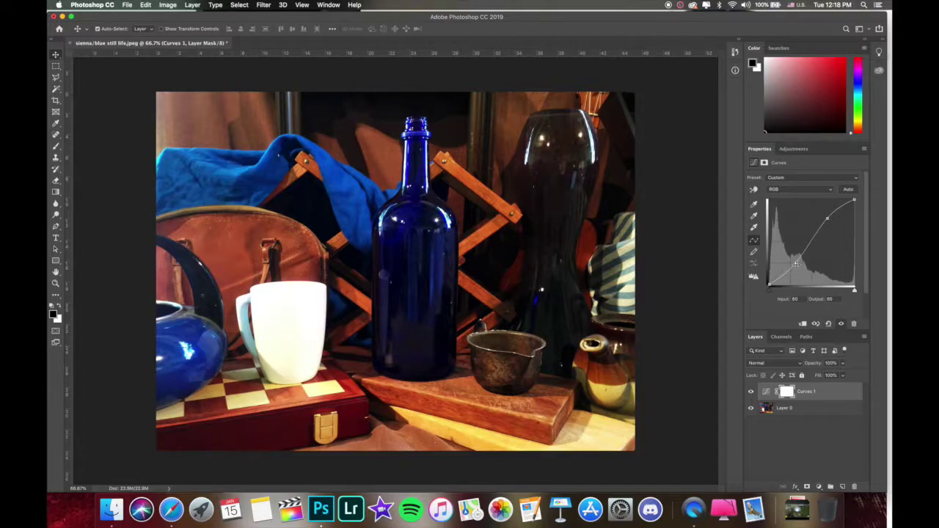
Refine the curve by nudging the upper point higher, then remove the lower point.
{"action": "left_click", "coordinate": [795, 264]}
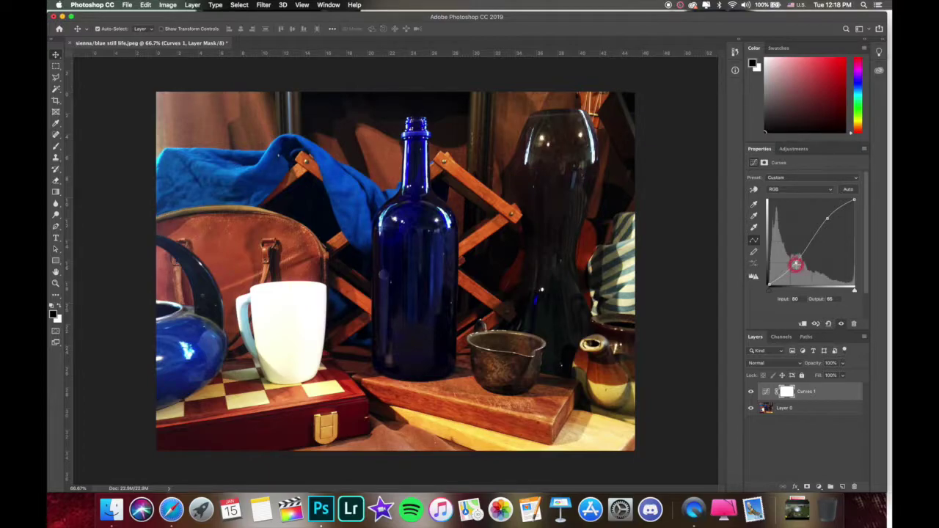
{"action": "left_click", "coordinate": [827, 218]}
{"action": "left_click_drag", "start_coordinate": [827, 219], "coordinate": [828, 217]}
{"action": "left_click_drag", "start_coordinate": [795, 261], "coordinate": [794, 262]}
{"action": "key", "text": "BackSpace"}
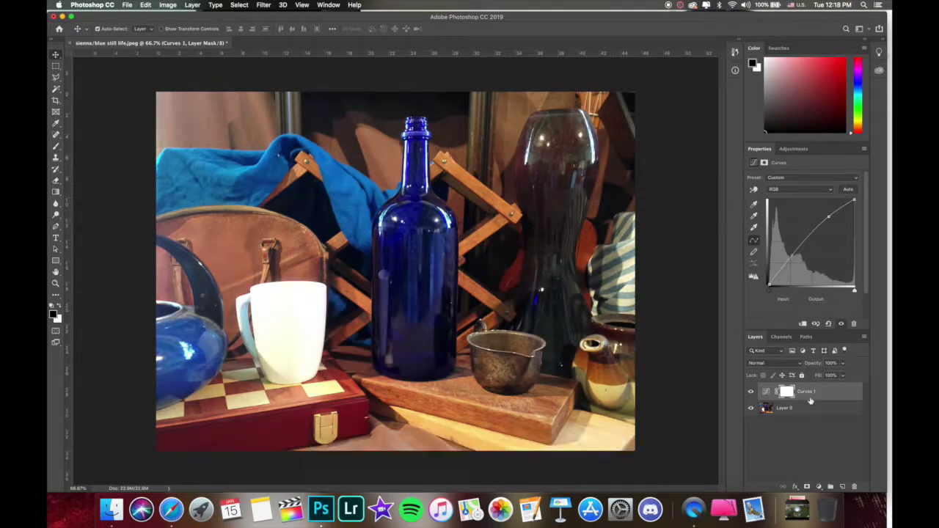
Delete the Curves 1 layer and add an Exposure adjustment layer.
{"action": "key", "text": "BackSpace"}
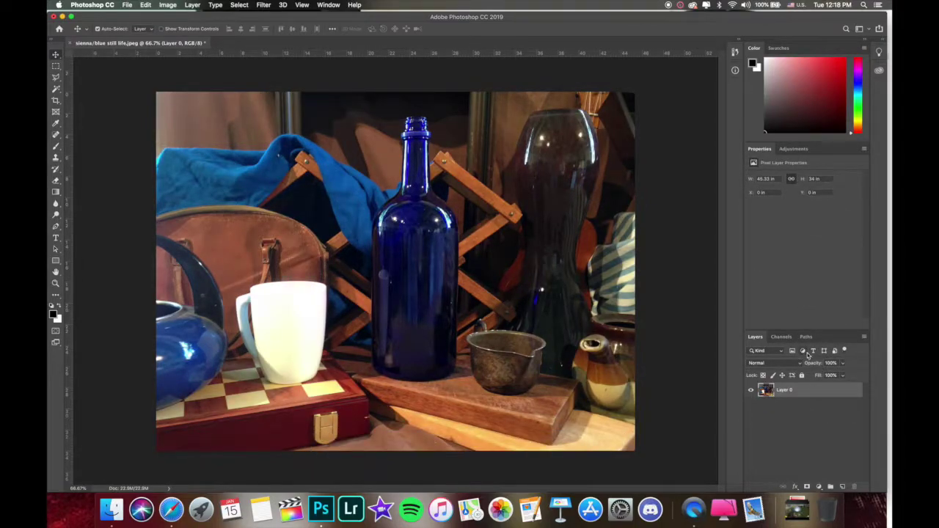
{"action": "left_click", "coordinate": [819, 487]}
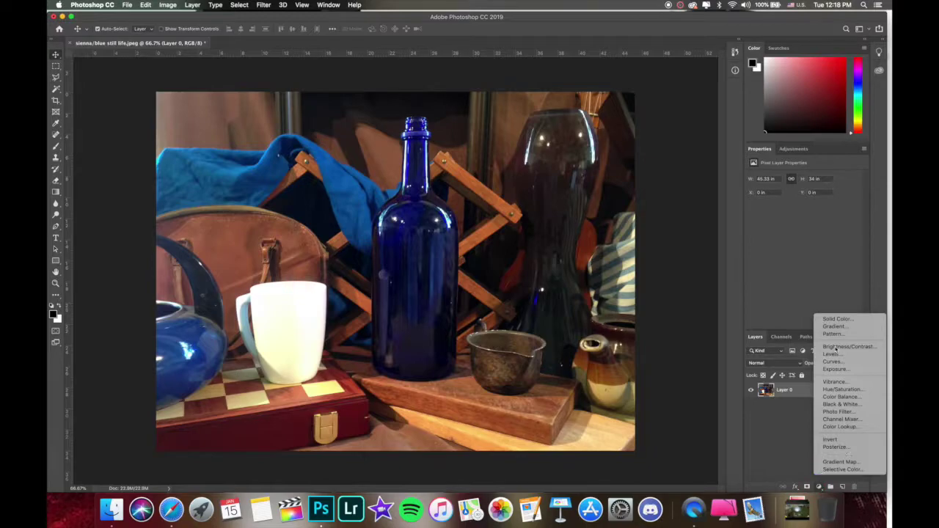
{"action": "left_click", "coordinate": [831, 369]}
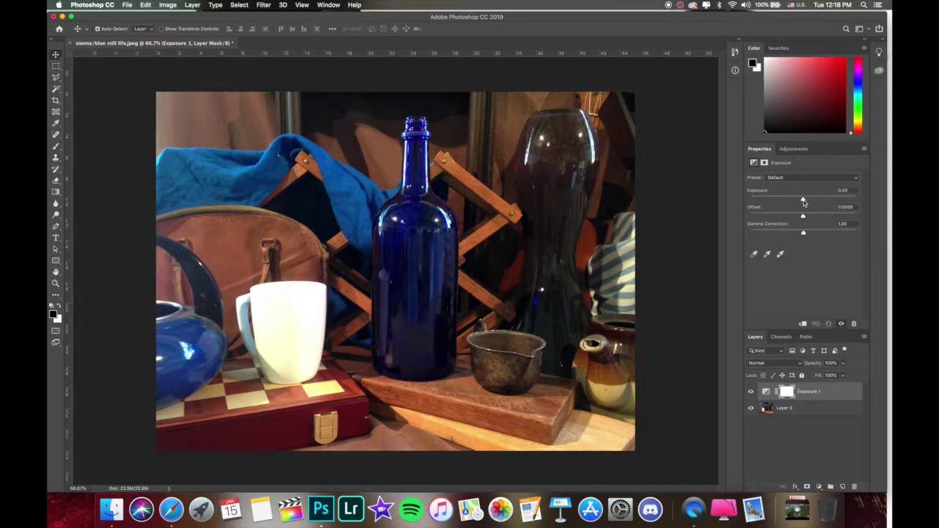
Set exposure to +0.78 and gamma correction to 0.79, then delete the Exposure layer.
{"action": "mouse_move", "coordinate": [803, 200]}
{"action": "left_mouse_down"}
{"action": "mouse_move", "coordinate": [790, 200]}
{"action": "mouse_move", "coordinate": [812, 201]}
{"action": "left_mouse_up"}
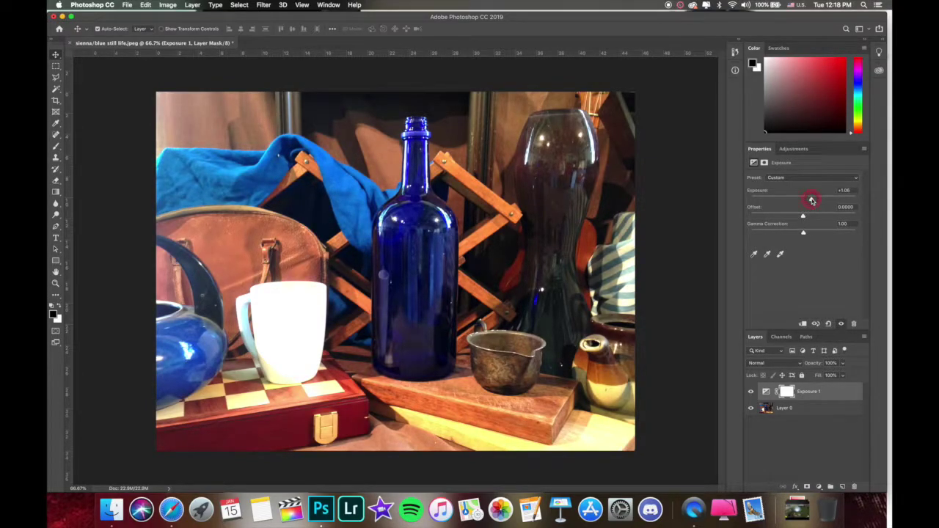
{"action": "left_click_drag", "start_coordinate": [812, 201], "coordinate": [805, 220]}
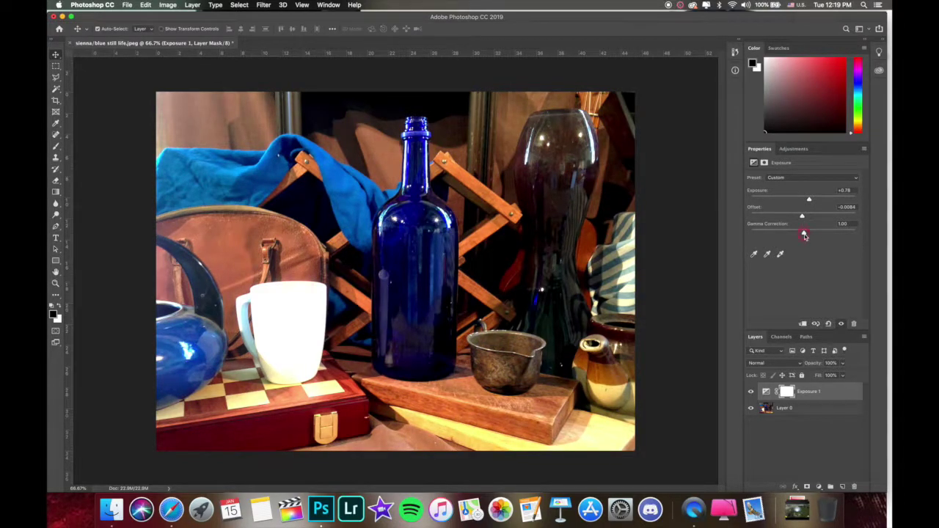
{"action": "mouse_move", "coordinate": [812, 235]}
{"action": "left_mouse_down"}
{"action": "mouse_move", "coordinate": [820, 234]}
{"action": "mouse_move", "coordinate": [808, 234]}
{"action": "left_mouse_up"}
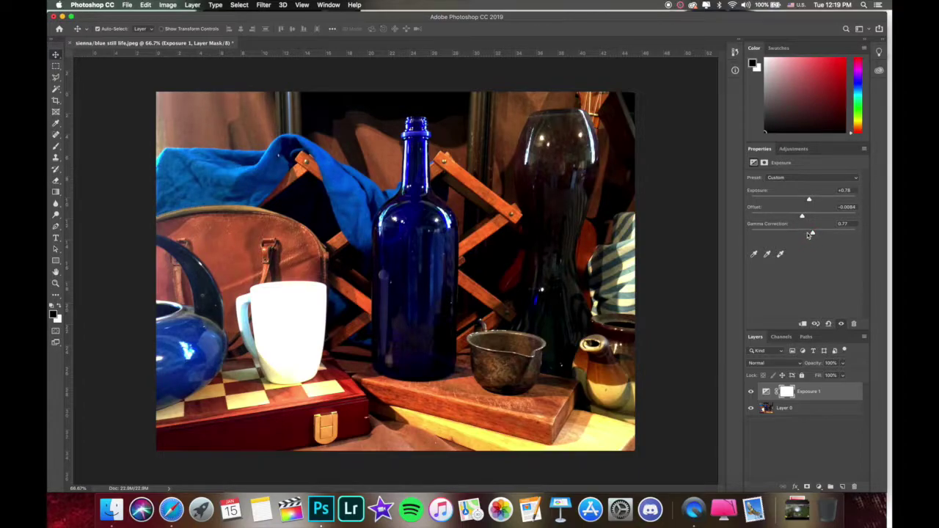
{"action": "left_click_drag", "start_coordinate": [811, 233], "coordinate": [805, 234]}
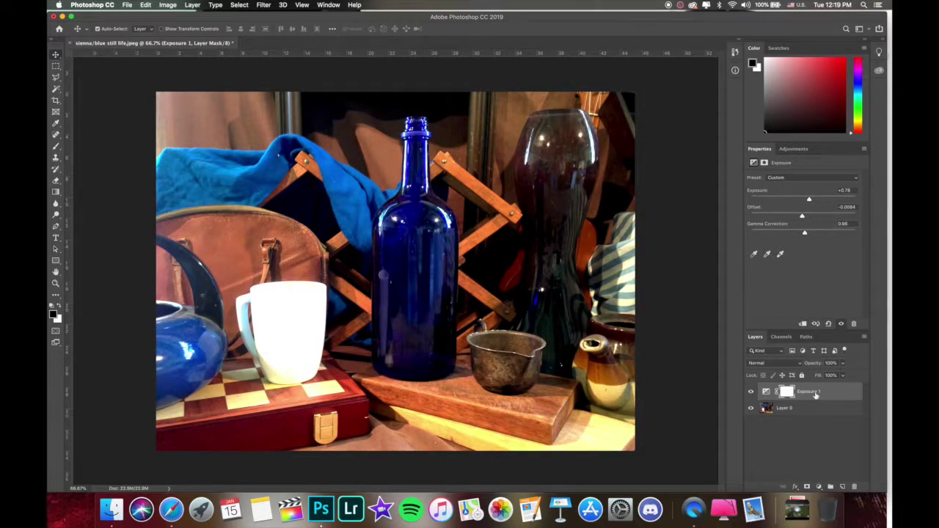
{"action": "key", "text": "BackSpace"}
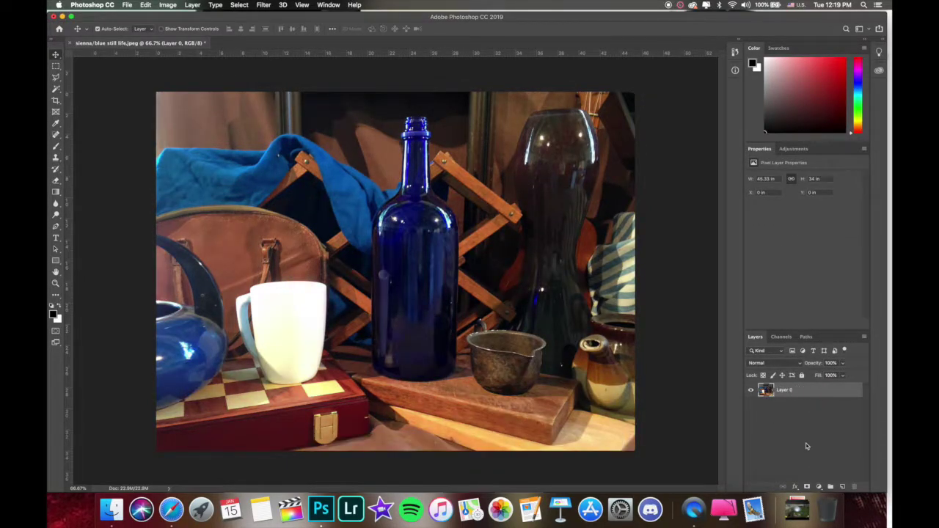
Open the Create new fill or adjustment layer list from the Layers panel.
{"action": "left_click", "coordinate": [818, 487]}
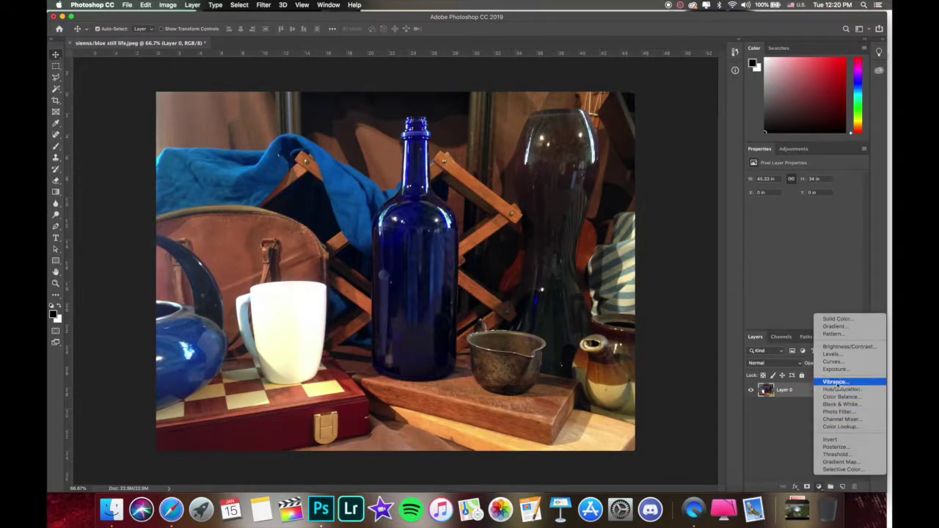
Add a Vibrance layer and drop saturation to -70, then back up to -43.
{"action": "left_click", "coordinate": [833, 382]}
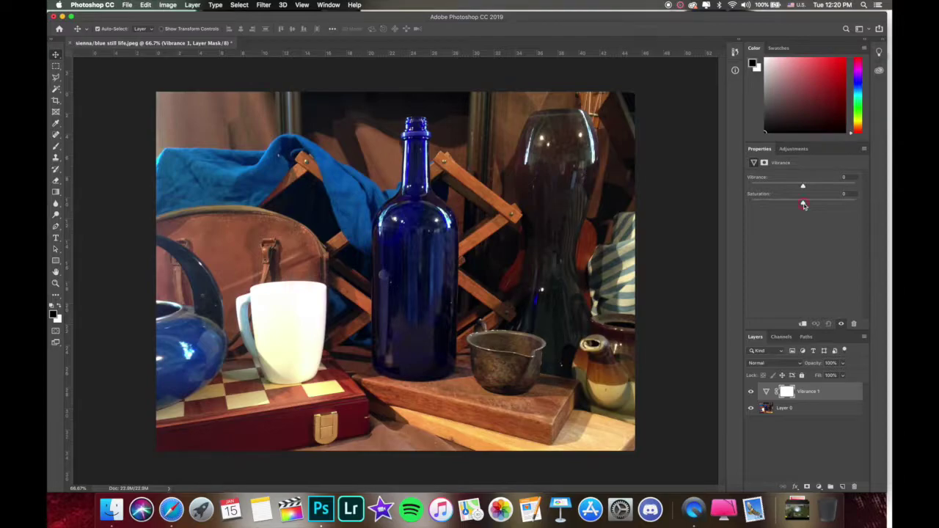
{"action": "left_click_drag", "start_coordinate": [803, 206], "coordinate": [742, 207]}
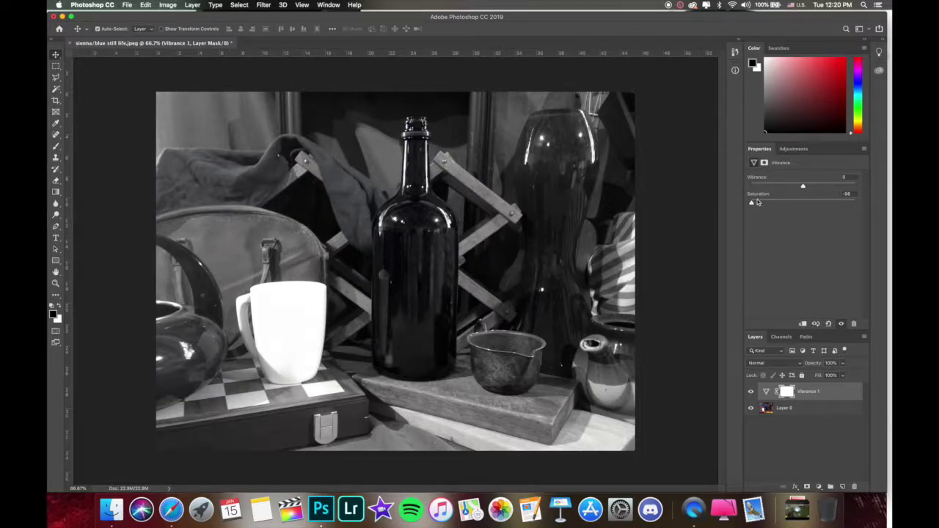
{"action": "left_click_drag", "start_coordinate": [751, 206], "coordinate": [799, 189]}
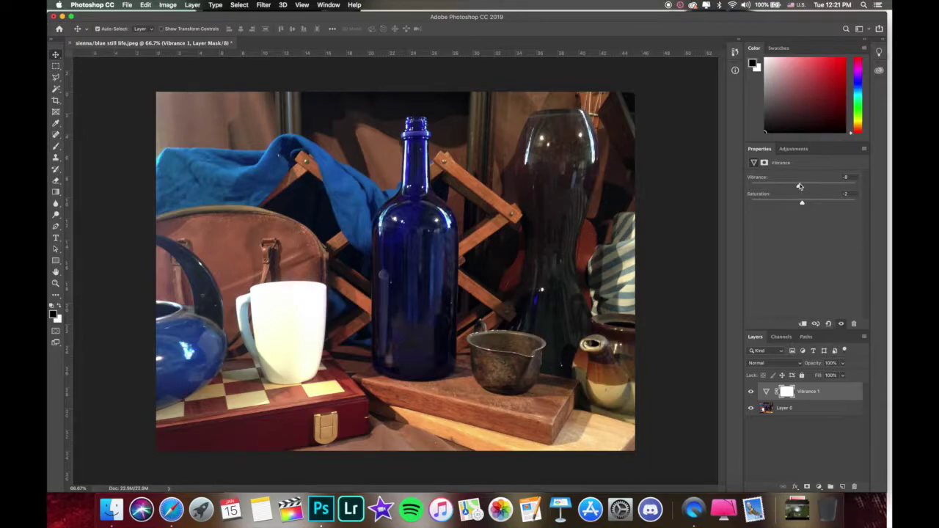
Raise vibrance to +34 with saturation at -1, then delete the Vibrance layer.
{"action": "left_click_drag", "start_coordinate": [798, 186], "coordinate": [800, 186]}
{"action": "left_click", "coordinate": [798, 186]}
{"action": "left_click_drag", "start_coordinate": [802, 188], "coordinate": [813, 187]}
{"action": "left_click_drag", "start_coordinate": [799, 189], "coordinate": [814, 188]}
{"action": "left_click_drag", "start_coordinate": [803, 206], "coordinate": [809, 207]}
{"action": "left_click_drag", "start_coordinate": [821, 186], "coordinate": [816, 188]}
{"action": "key", "text": "Delete"}
{"action": "left_click", "coordinate": [818, 486]}
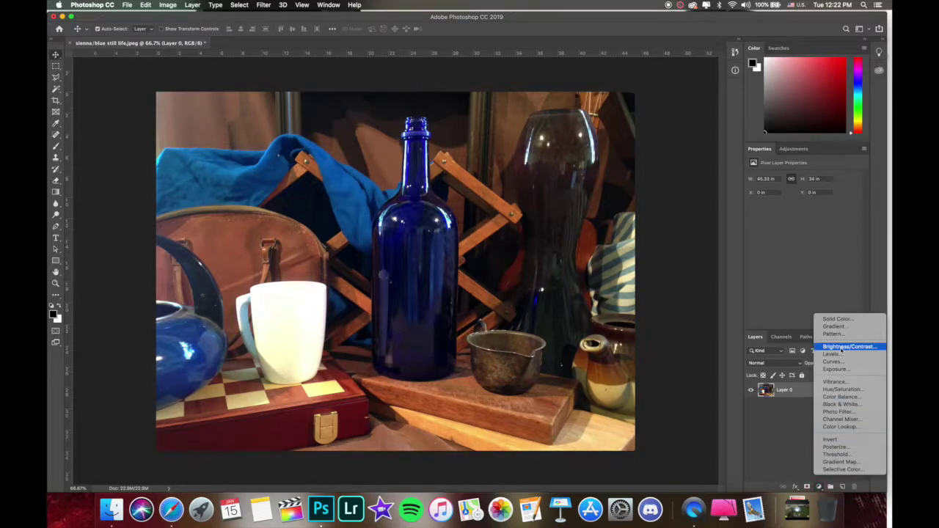
Try a Hue/Saturation adjustment layer, shifting the hue and back, then delete it.
{"action": "left_click", "coordinate": [836, 389]}
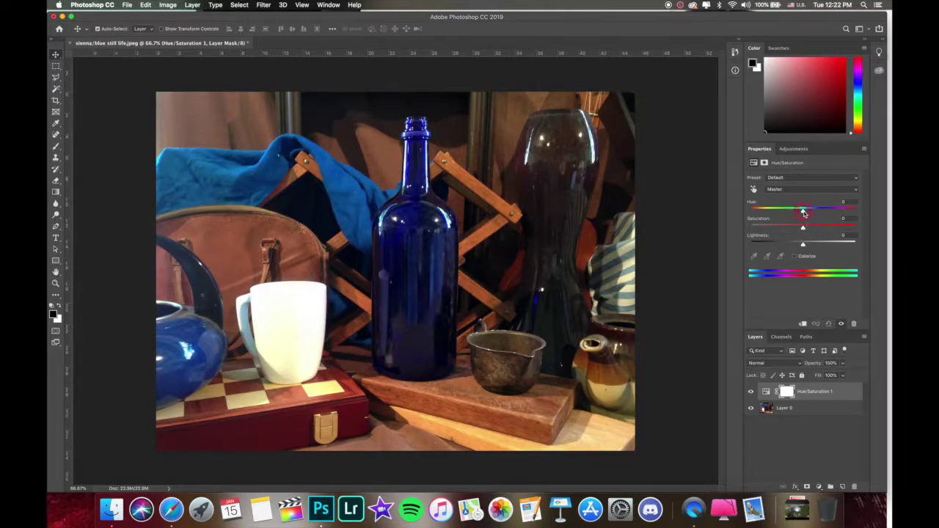
{"action": "left_click_drag", "start_coordinate": [803, 213], "coordinate": [768, 212]}
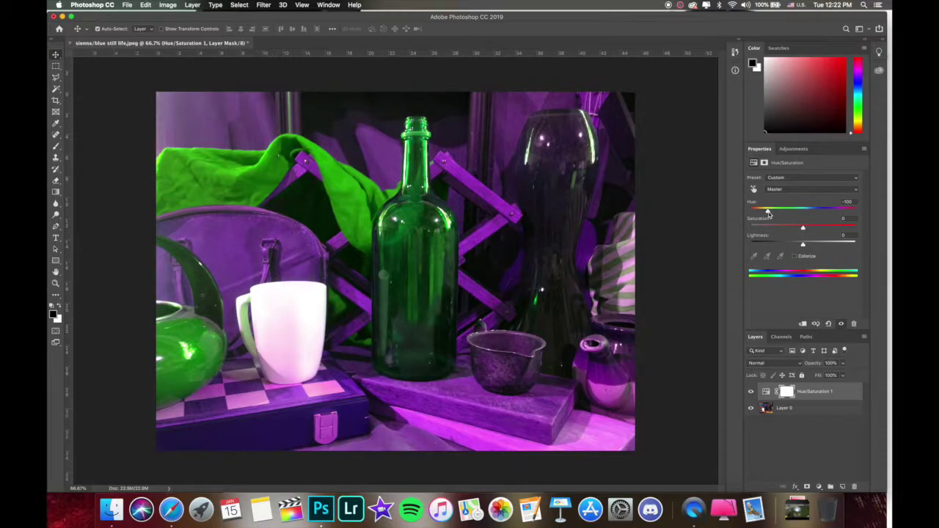
{"action": "left_click_drag", "start_coordinate": [768, 212], "coordinate": [807, 253]}
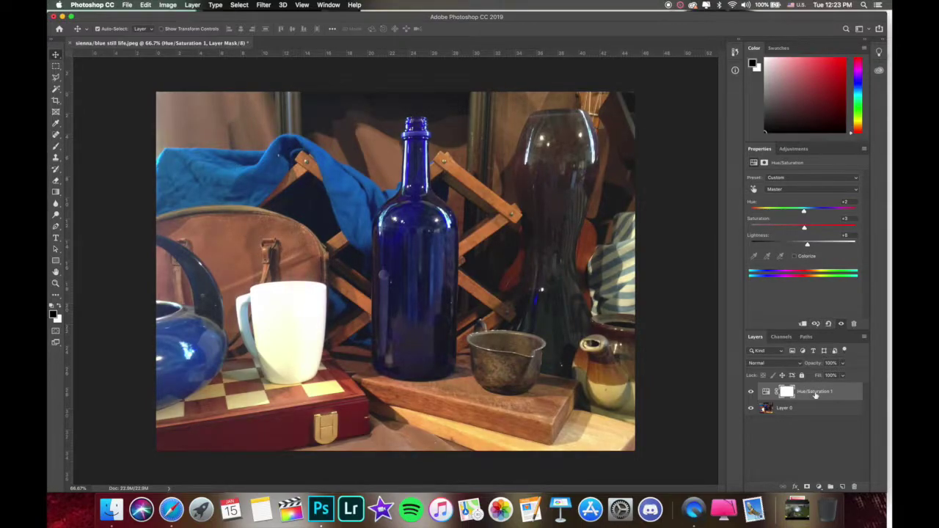
{"action": "key", "text": "BackSpace"}
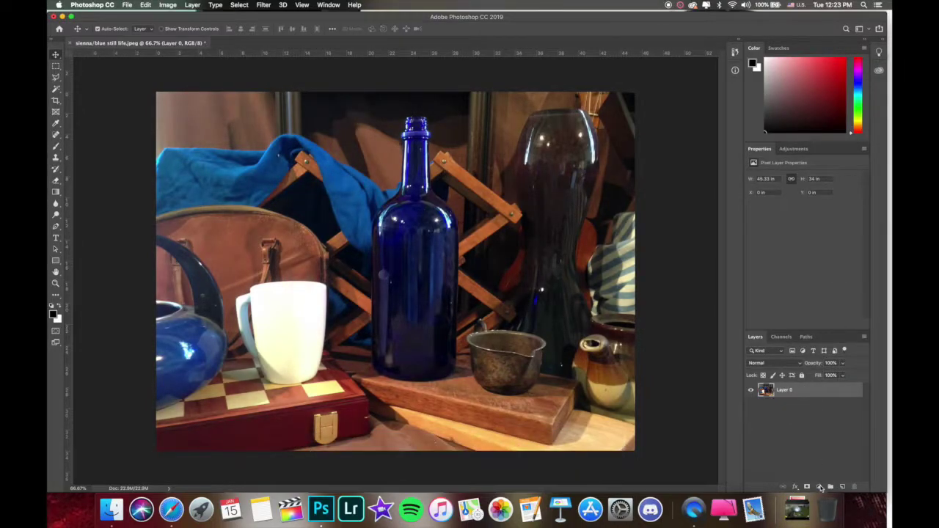
Add a Color Balance adjustment layer above Layer 0 at neutral settings.
{"action": "left_click", "coordinate": [819, 488]}
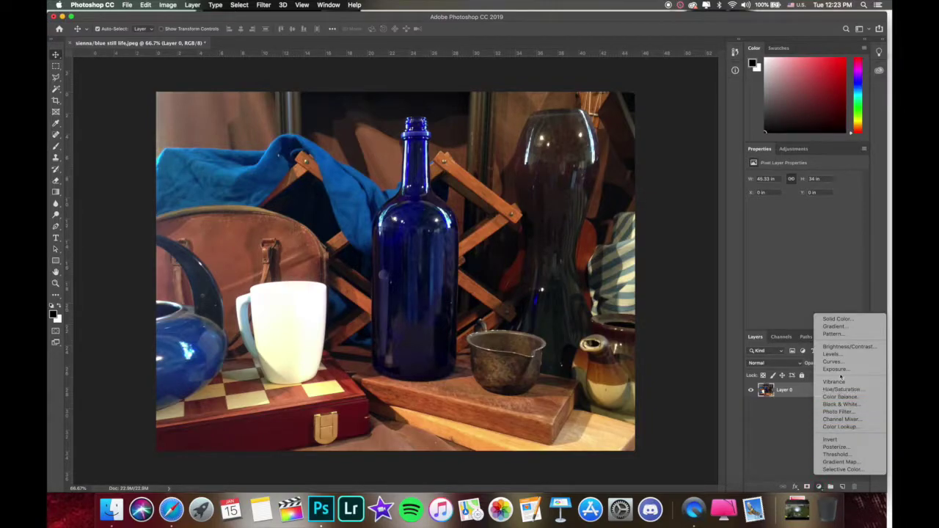
{"action": "left_click", "coordinate": [839, 397]}
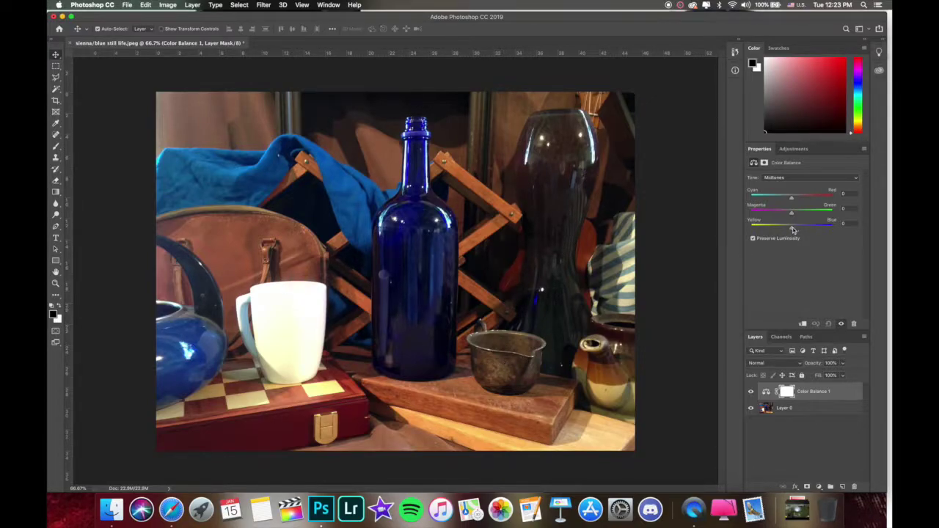
Shift the Color Balance midtones to green +3 and blue +1, cyan/red just below zero.
{"action": "mouse_move", "coordinate": [792, 229]}
{"action": "left_mouse_down"}
{"action": "mouse_move", "coordinate": [778, 231]}
{"action": "mouse_move", "coordinate": [801, 230]}
{"action": "left_mouse_up"}
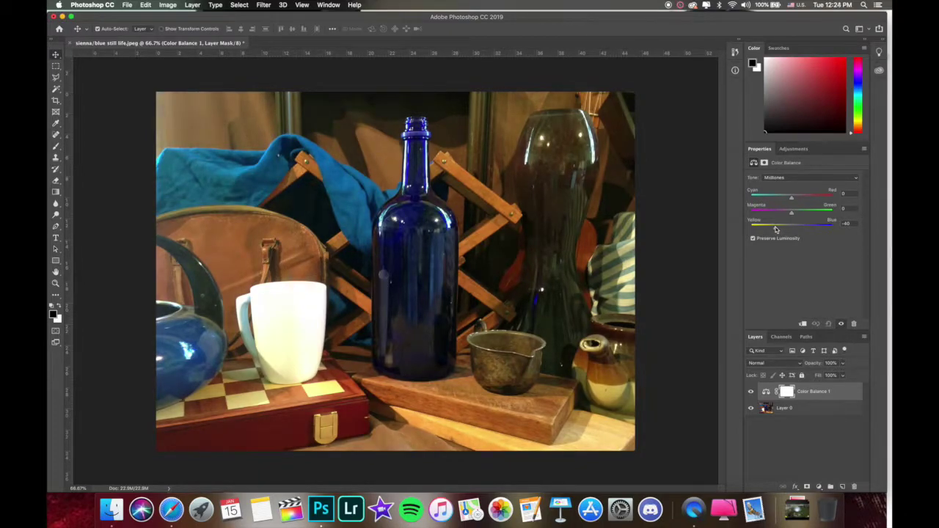
{"action": "mouse_move", "coordinate": [791, 230]}
{"action": "left_mouse_down"}
{"action": "mouse_move", "coordinate": [816, 230]}
{"action": "mouse_move", "coordinate": [799, 230]}
{"action": "left_mouse_up"}
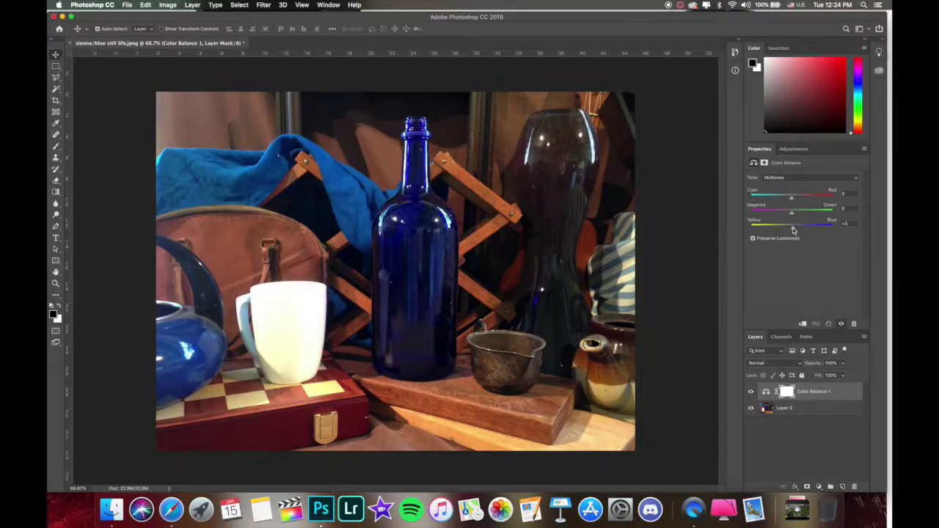
{"action": "left_click_drag", "start_coordinate": [792, 230], "coordinate": [791, 230]}
{"action": "mouse_move", "coordinate": [782, 215]}
{"action": "left_mouse_down"}
{"action": "mouse_move", "coordinate": [808, 217]}
{"action": "mouse_move", "coordinate": [794, 217]}
{"action": "left_mouse_up"}
{"action": "mouse_move", "coordinate": [792, 200]}
{"action": "left_mouse_down"}
{"action": "mouse_move", "coordinate": [782, 200]}
{"action": "mouse_move", "coordinate": [800, 200]}
{"action": "mouse_move", "coordinate": [790, 201]}
{"action": "left_mouse_up"}
Set the Color Balance highlights to red +5, magenta -2 and blue +11.
{"action": "left_click", "coordinate": [855, 178]}
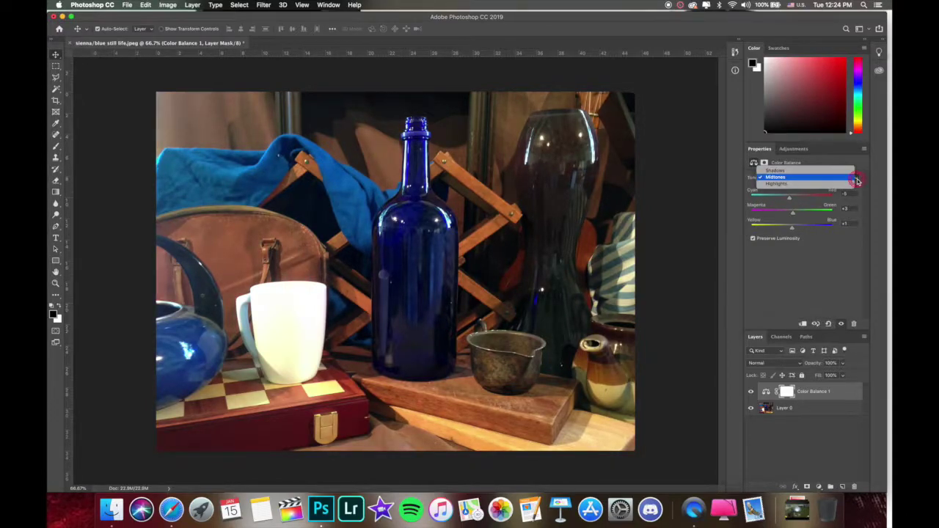
{"action": "left_click", "coordinate": [847, 184]}
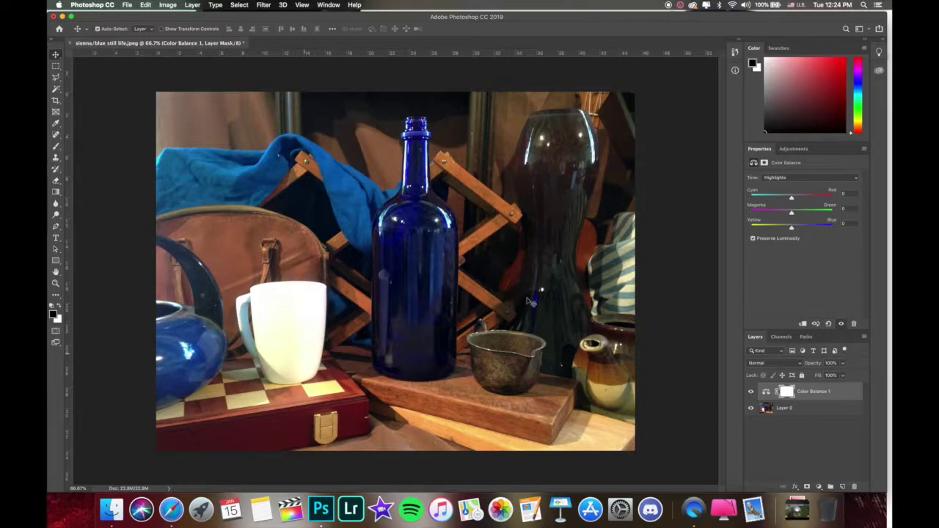
{"action": "mouse_move", "coordinate": [791, 230]}
{"action": "left_mouse_down"}
{"action": "mouse_move", "coordinate": [779, 231]}
{"action": "mouse_move", "coordinate": [811, 230]}
{"action": "mouse_move", "coordinate": [795, 229]}
{"action": "left_mouse_up"}
{"action": "mouse_move", "coordinate": [792, 214]}
{"action": "left_mouse_down"}
{"action": "mouse_move", "coordinate": [778, 215]}
{"action": "mouse_move", "coordinate": [808, 215]}
{"action": "mouse_move", "coordinate": [792, 215]}
{"action": "left_mouse_up"}
{"action": "mouse_move", "coordinate": [793, 198]}
{"action": "left_mouse_down"}
{"action": "mouse_move", "coordinate": [784, 199]}
{"action": "mouse_move", "coordinate": [794, 199]}
{"action": "left_mouse_up"}
Set the Color Balance shadows to magenta -4, leaving cyan–red and yellow–blue at 0.
{"action": "left_click", "coordinate": [856, 180]}
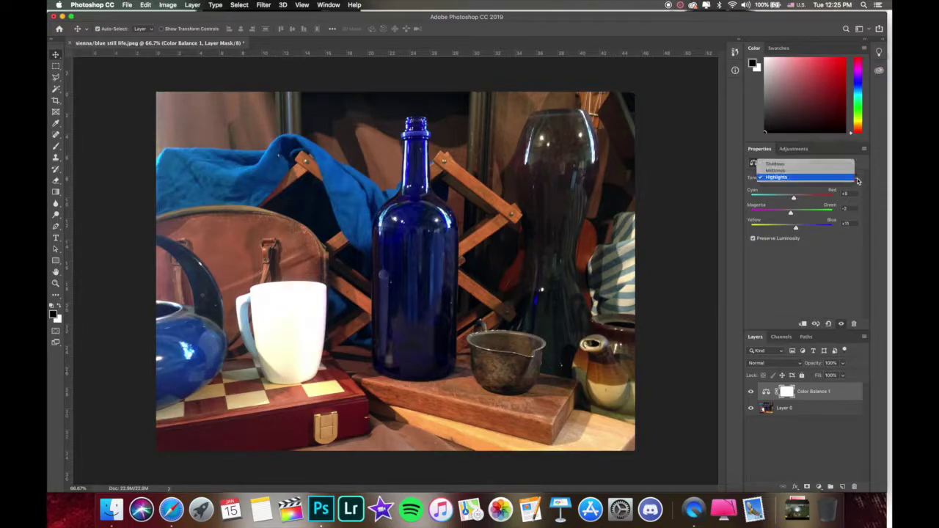
{"action": "left_click", "coordinate": [812, 170]}
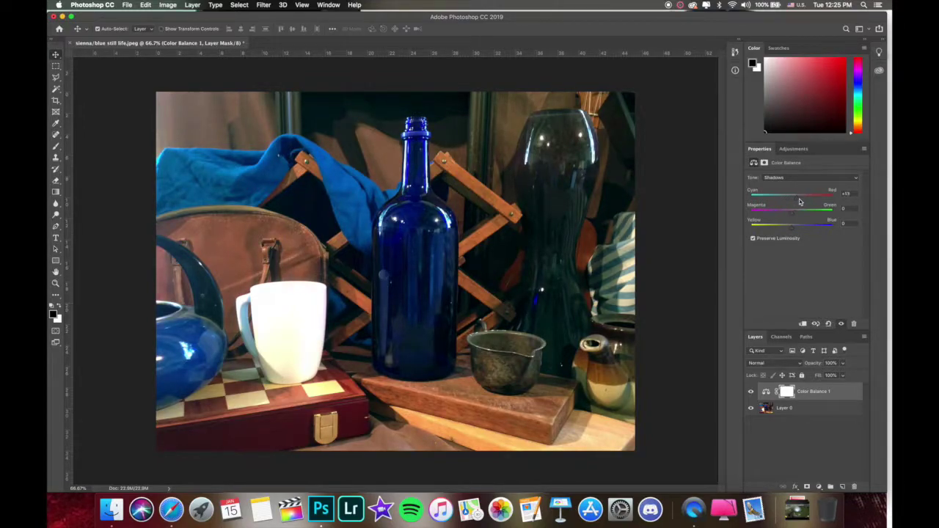
{"action": "mouse_move", "coordinate": [800, 202]}
{"action": "left_mouse_down"}
{"action": "mouse_move", "coordinate": [809, 201]}
{"action": "mouse_move", "coordinate": [785, 203]}
{"action": "left_mouse_up"}
{"action": "mouse_move", "coordinate": [792, 217]}
{"action": "left_mouse_down"}
{"action": "mouse_move", "coordinate": [784, 217]}
{"action": "mouse_move", "coordinate": [797, 216]}
{"action": "left_mouse_up"}
{"action": "left_click_drag", "start_coordinate": [792, 232], "coordinate": [787, 234]}
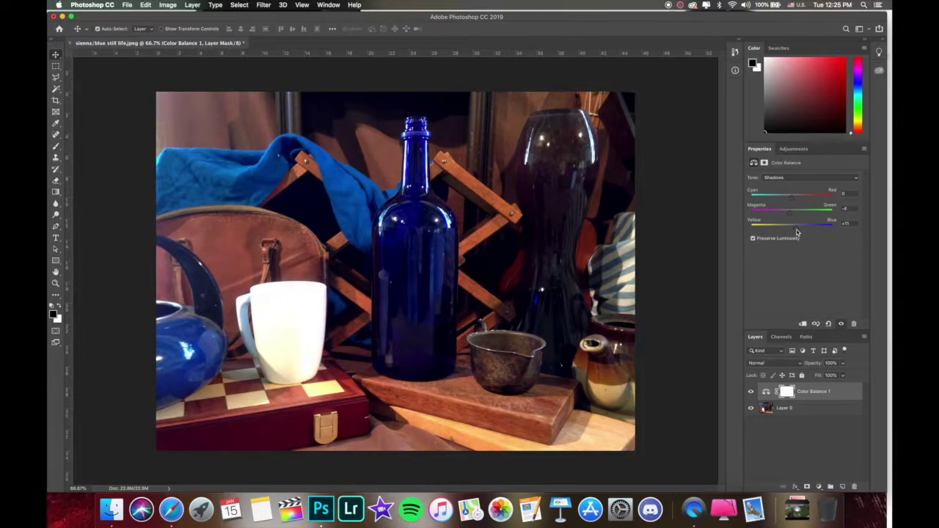
{"action": "left_click_drag", "start_coordinate": [792, 232], "coordinate": [792, 233]}
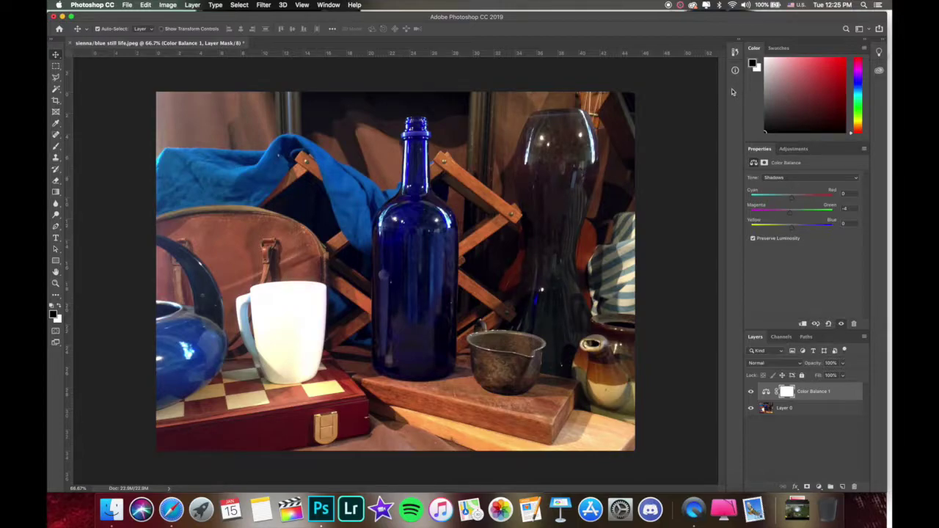
Switch to the Photography workspace and collapse the side panels to icons.
{"action": "left_click", "coordinate": [860, 29]}
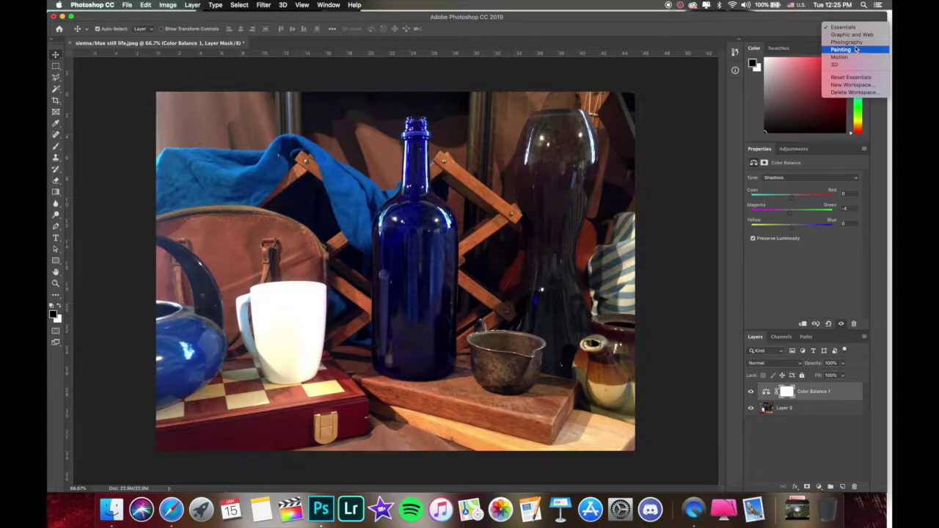
{"action": "left_click", "coordinate": [845, 42]}
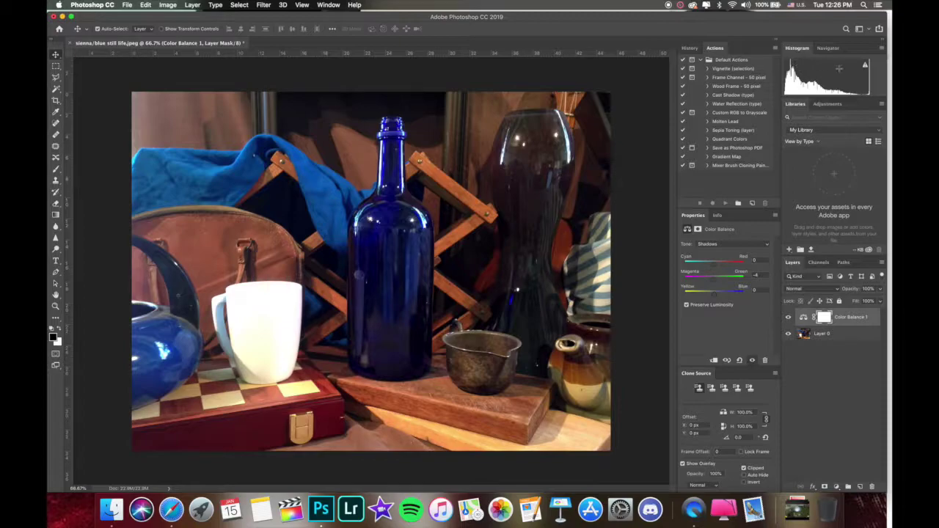
{"action": "left_click", "coordinate": [883, 41]}
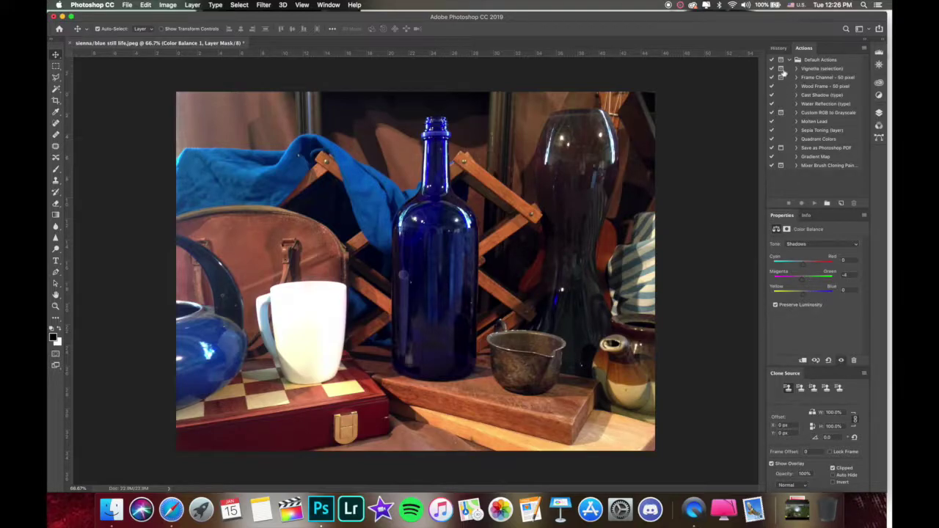
Return to the original workspace layout and delete the Color Balance 1 layer.
{"action": "left_click", "coordinate": [859, 29]}
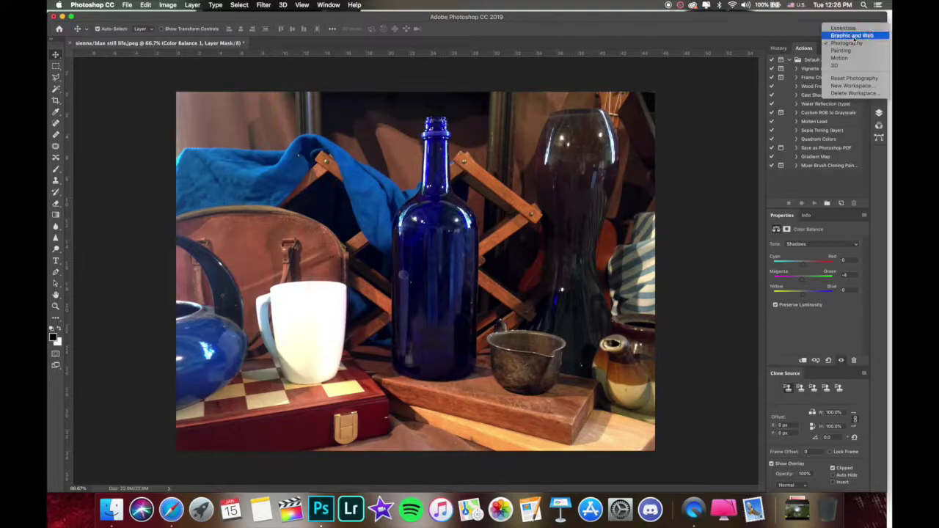
{"action": "key", "text": "Escape"}
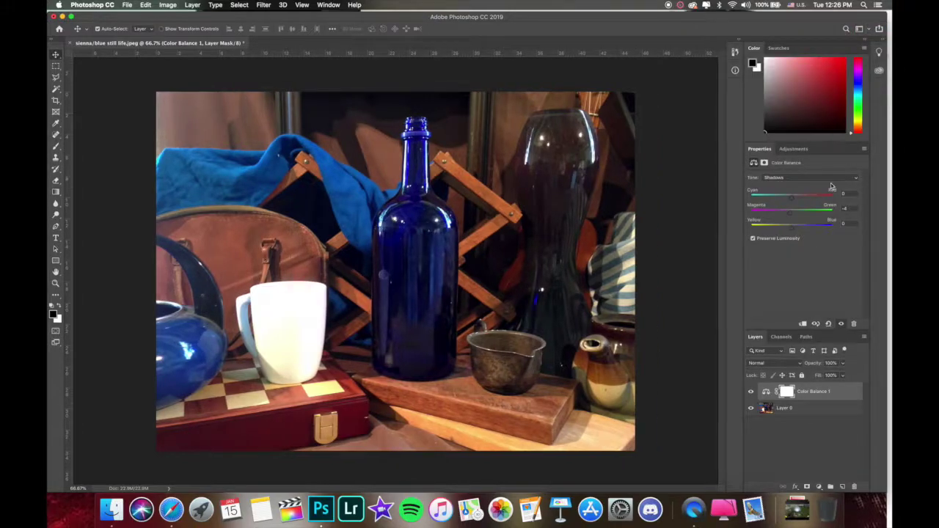
{"action": "key", "text": "BackSpace"}
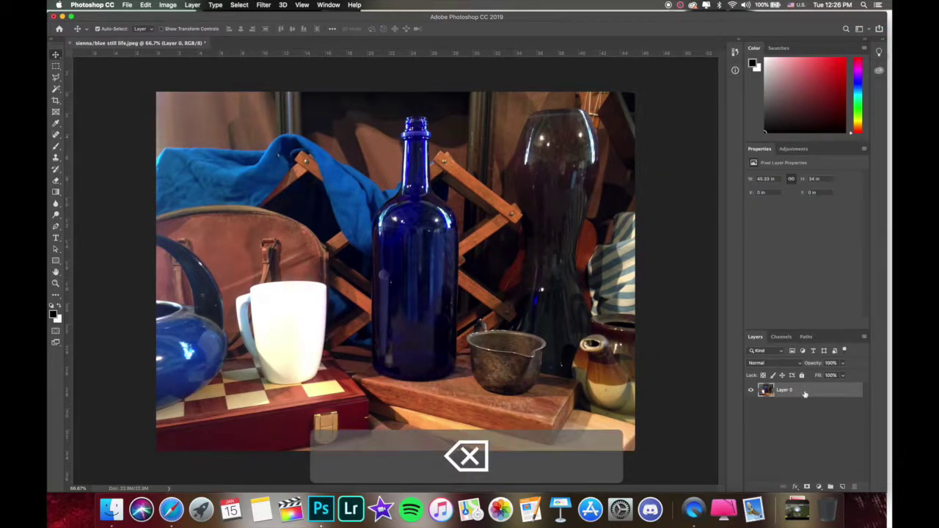
{"action": "left_click", "coordinate": [819, 487]}
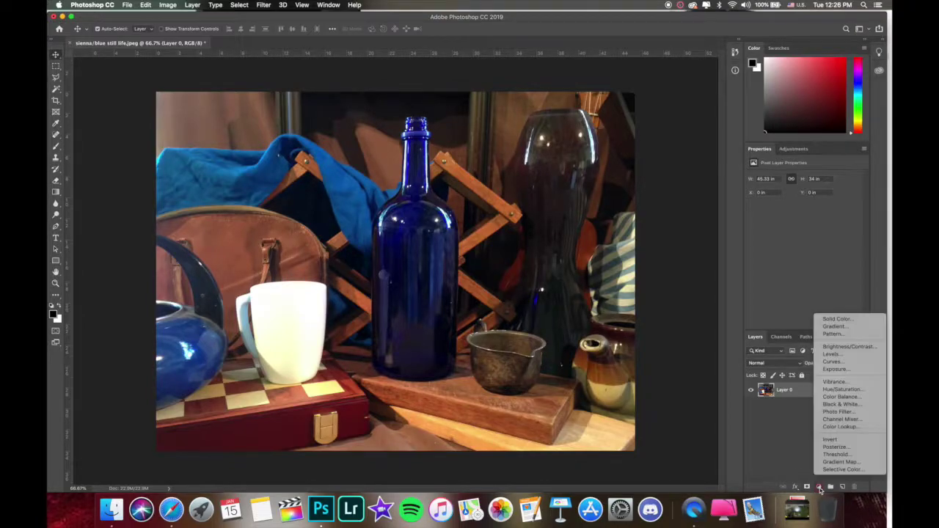
{"action": "left_click", "coordinate": [842, 412]}
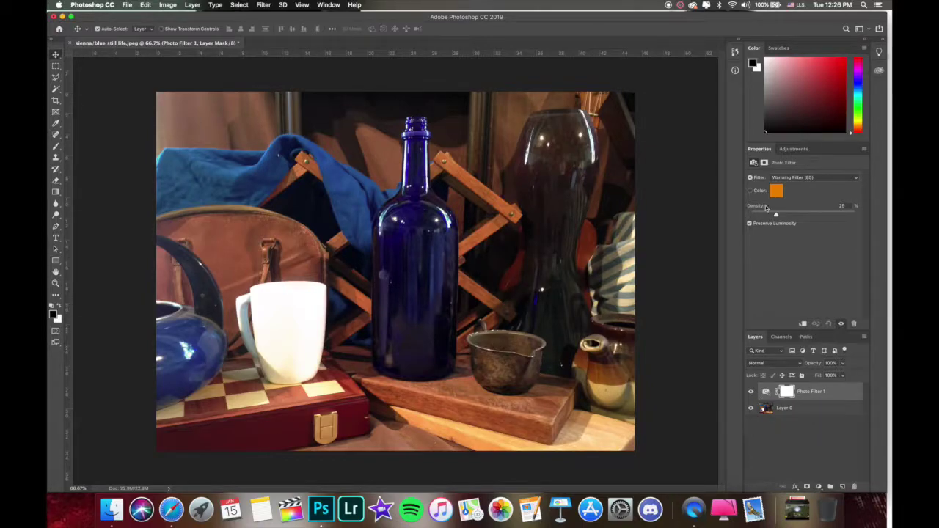
{"action": "left_click", "coordinate": [856, 179]}
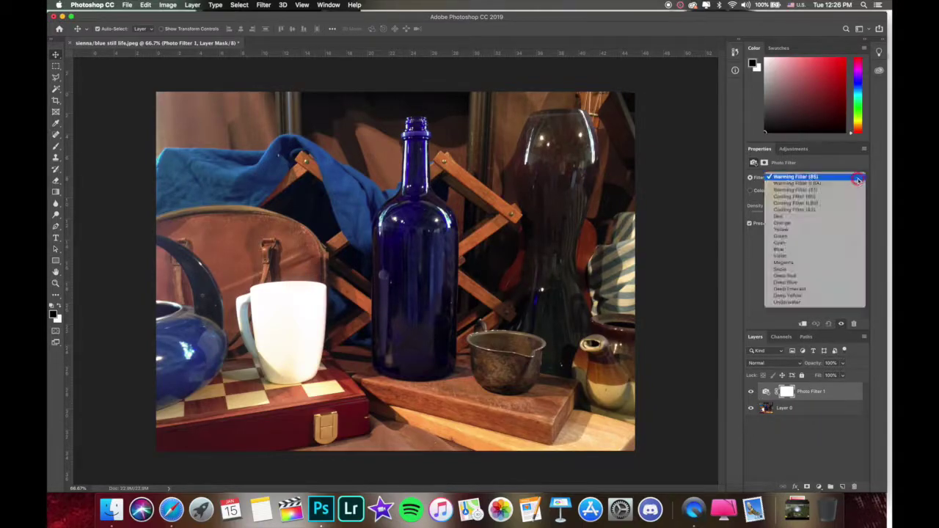
{"action": "left_click", "coordinate": [754, 260]}
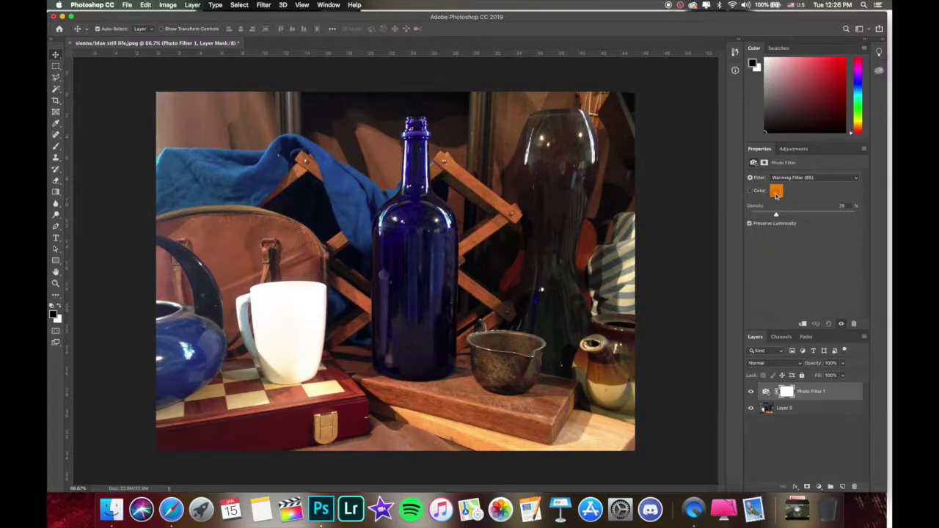
{"action": "left_click", "coordinate": [774, 192]}
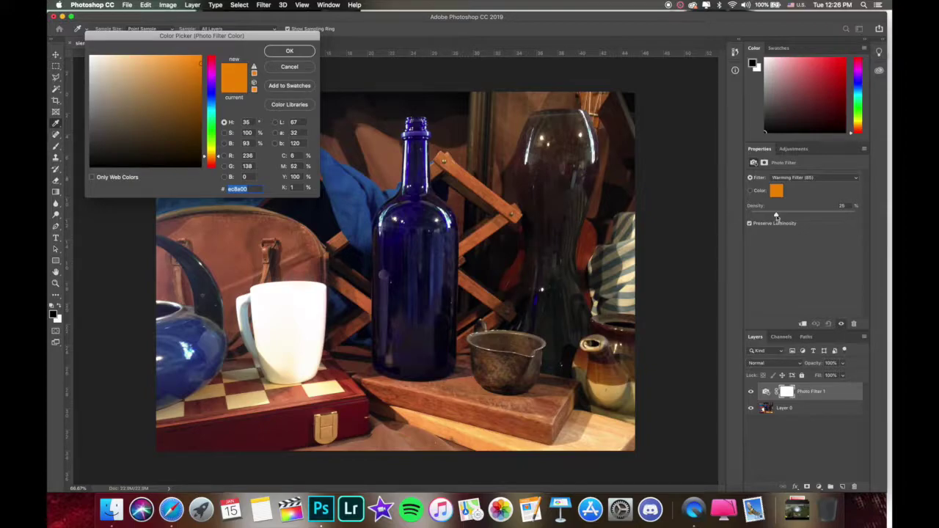
{"action": "left_click", "coordinate": [290, 52]}
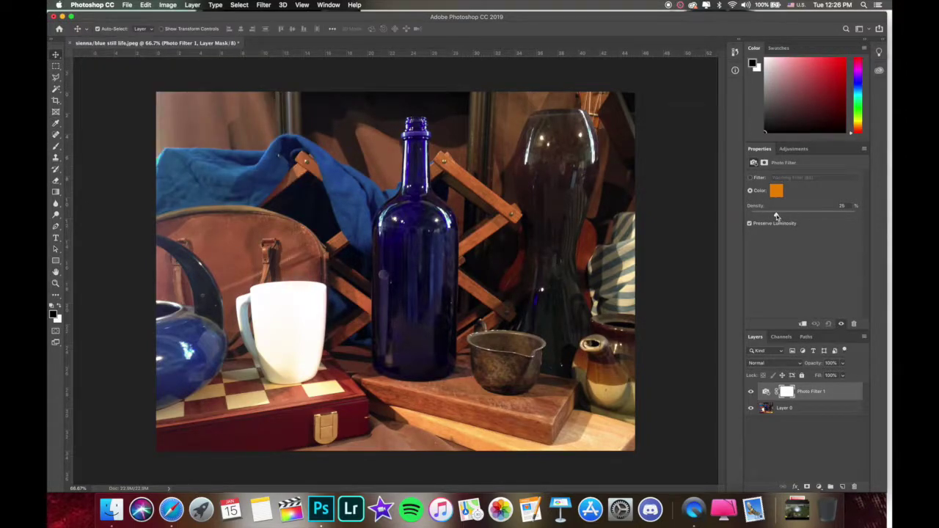
{"action": "left_click_drag", "start_coordinate": [776, 216], "coordinate": [812, 217]}
{"action": "left_click", "coordinate": [831, 217]}
{"action": "left_click_drag", "start_coordinate": [828, 217], "coordinate": [789, 217]}
Delete the Photo Filter layer and add a Channel Mixer adjustment layer.
{"action": "key", "text": "BackSpace"}
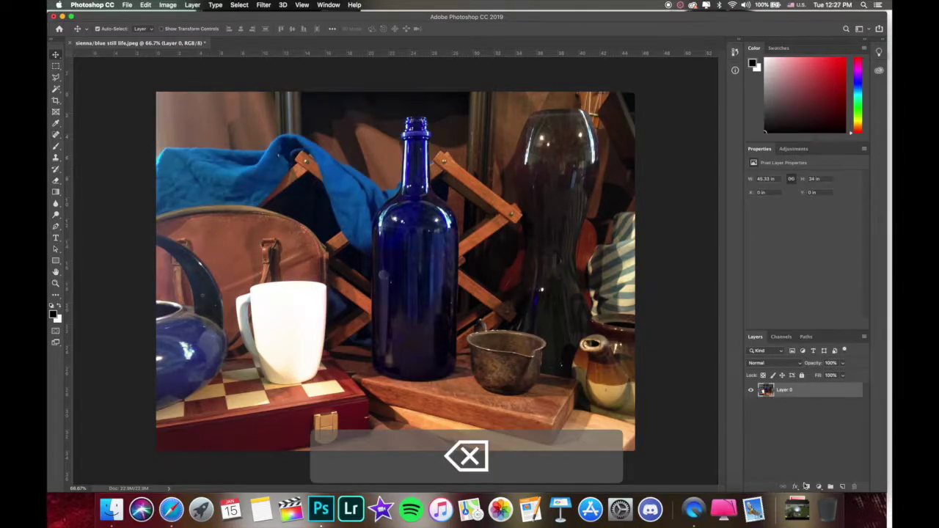
{"action": "left_click", "coordinate": [819, 488]}
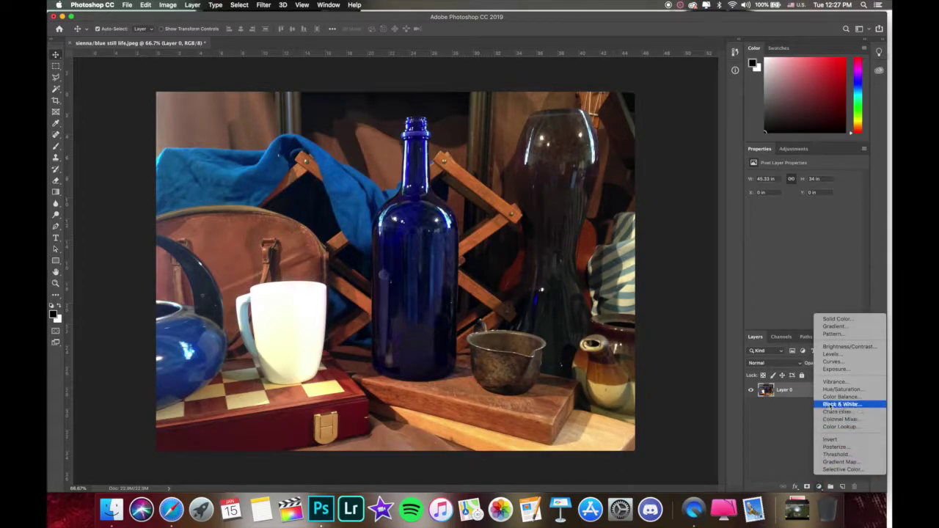
{"action": "left_click", "coordinate": [829, 419]}
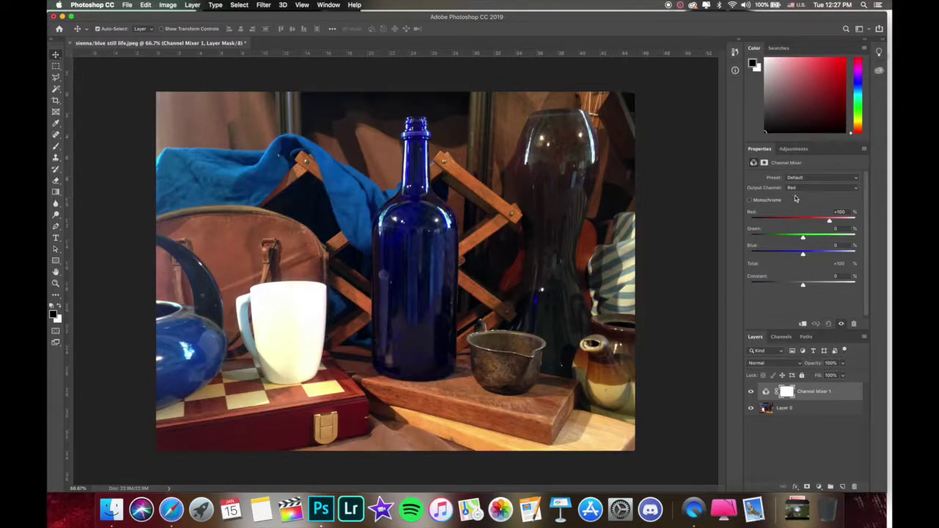
Lower the Channel Mixer red output's Red slider to +72 and adjust its constant.
{"action": "left_click", "coordinate": [819, 487]}
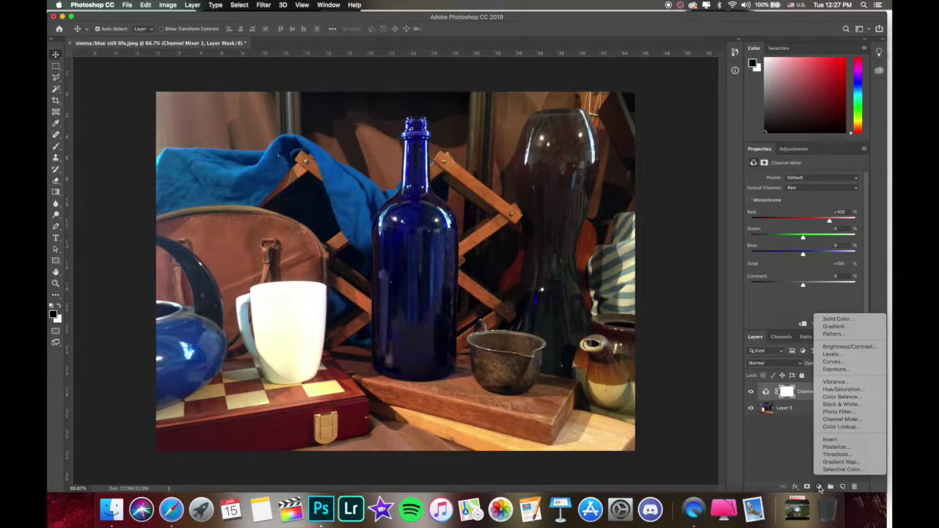
{"action": "left_click", "coordinate": [796, 301]}
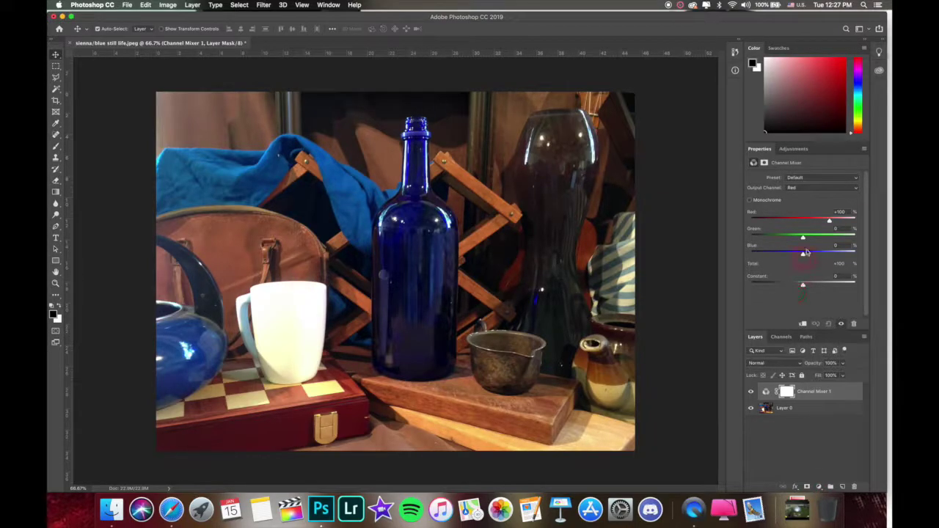
{"action": "mouse_move", "coordinate": [830, 221]}
{"action": "left_mouse_down"}
{"action": "mouse_move", "coordinate": [778, 223]}
{"action": "mouse_move", "coordinate": [830, 224]}
{"action": "mouse_move", "coordinate": [822, 224]}
{"action": "left_mouse_up"}
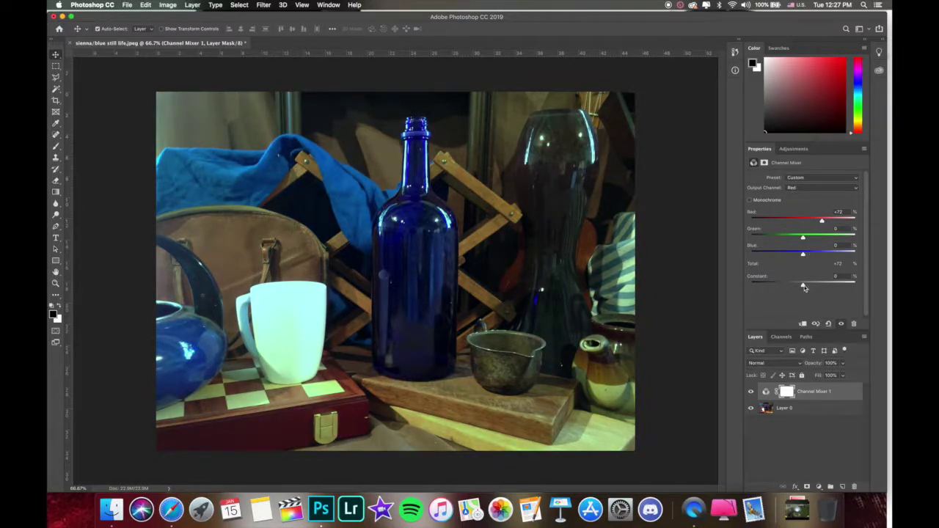
{"action": "left_click_drag", "start_coordinate": [804, 287], "coordinate": [802, 282]}
Delete the Channel Mixer 1 layer, leaving only the unadjusted Layer 0.
{"action": "left_click", "coordinate": [801, 220]}
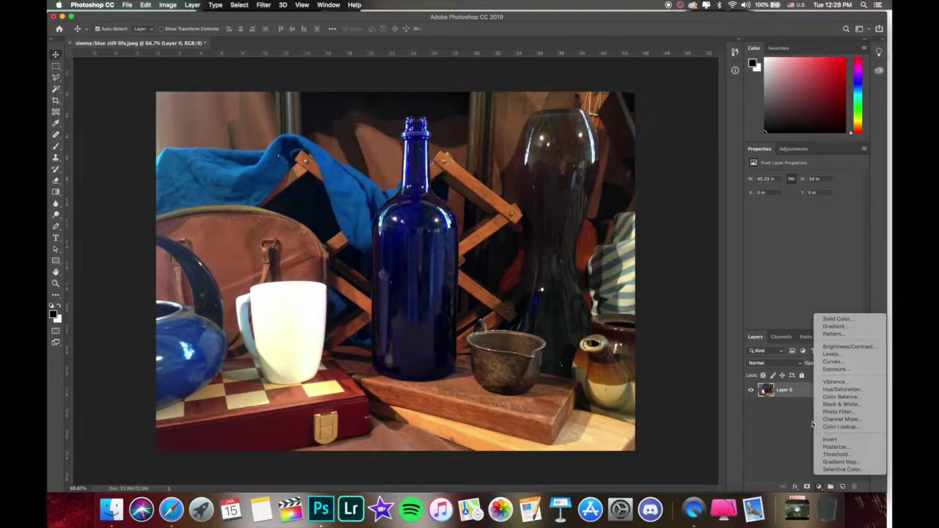
{"action": "left_click", "coordinate": [781, 437]}
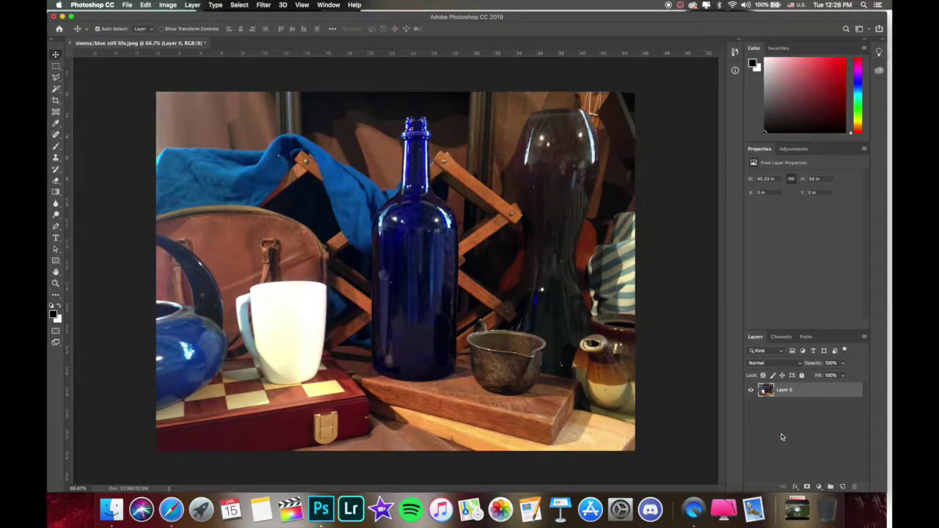